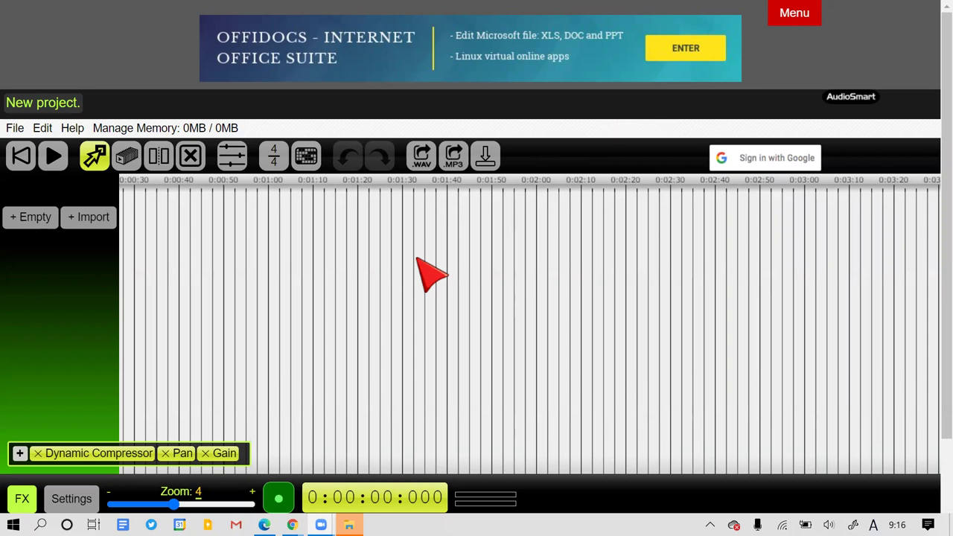
Record a new voice clip of about 11 seconds into the empty project.
click(279, 498)
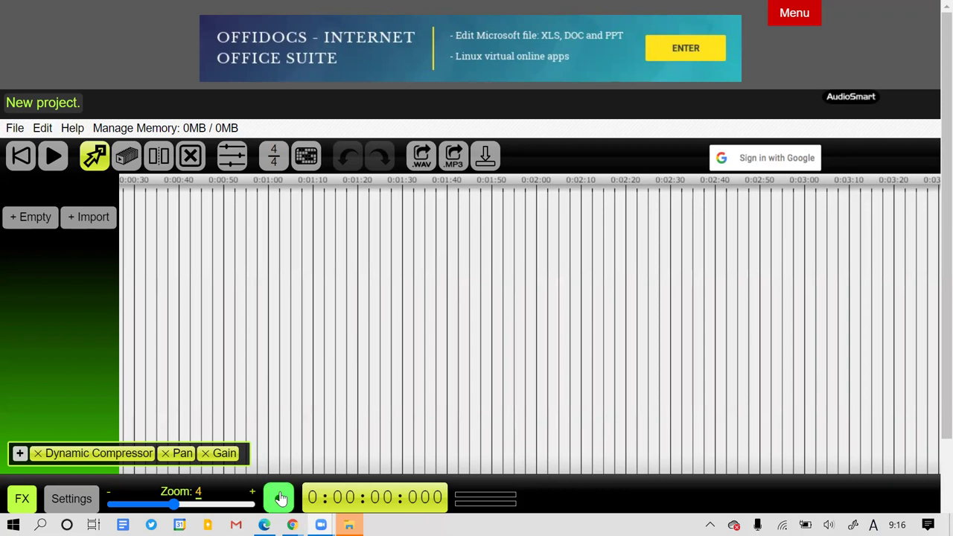
click(279, 498)
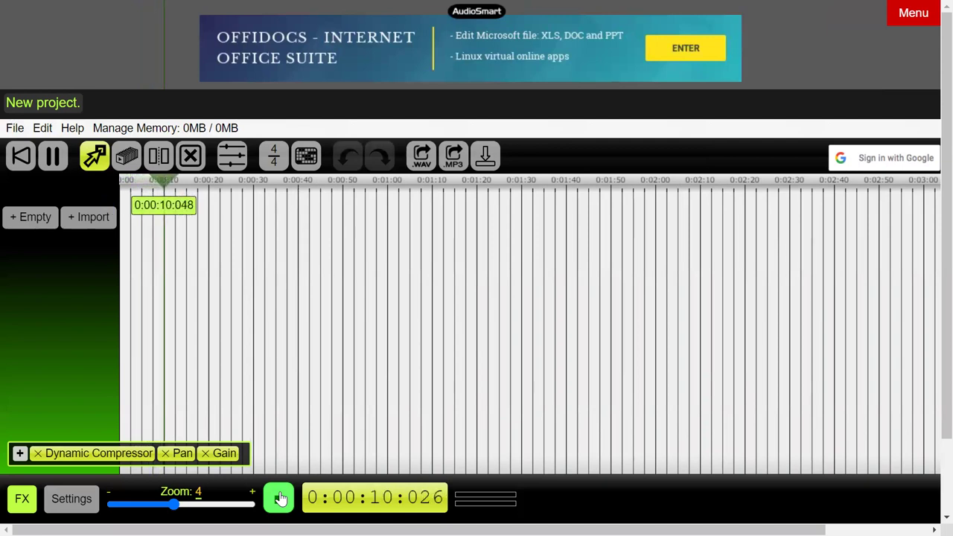
click(280, 499)
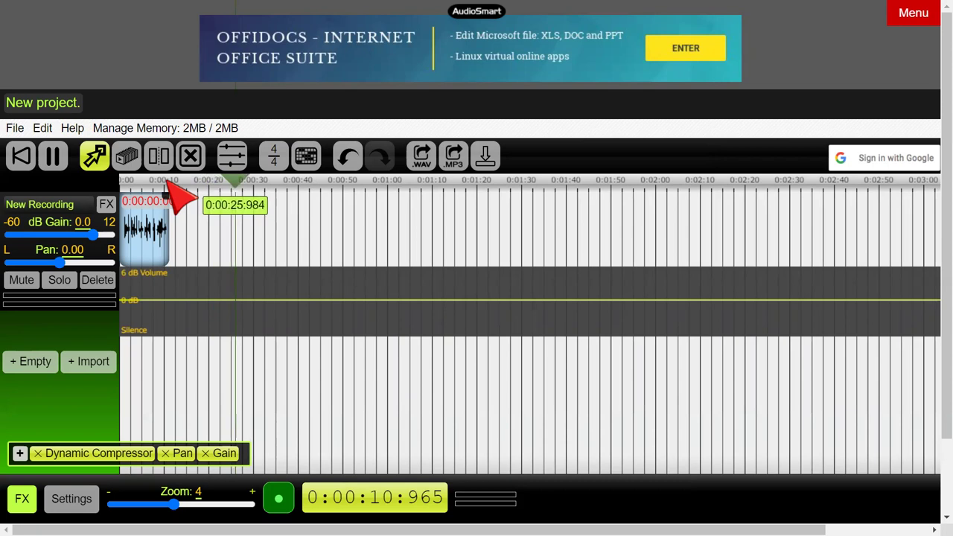
Return the play time to zero and listen to the whole new recording.
click(61, 169)
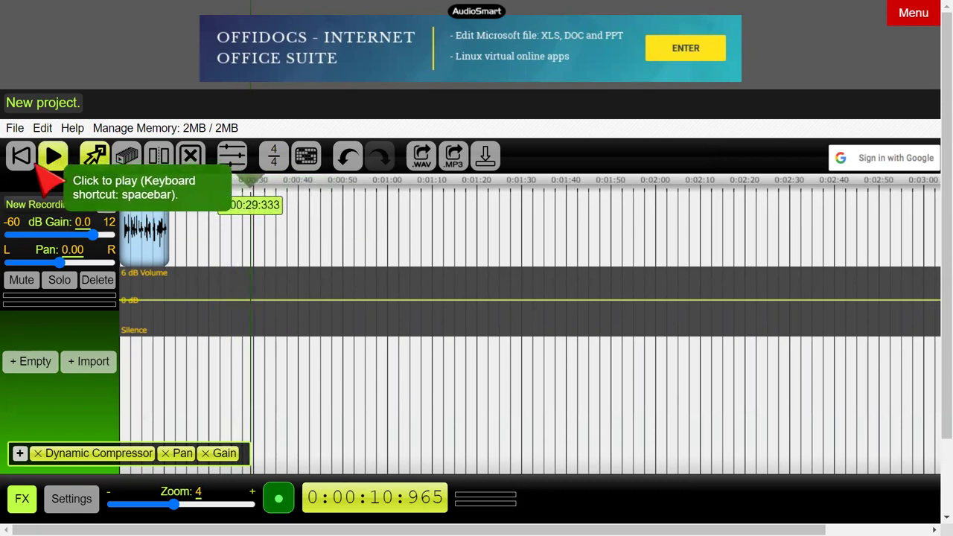
click(21, 155)
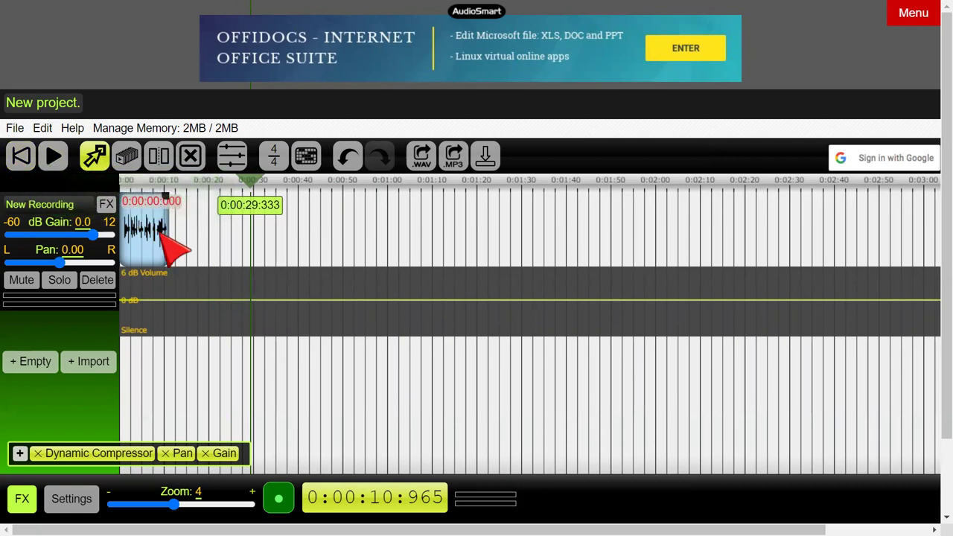
click(21, 158)
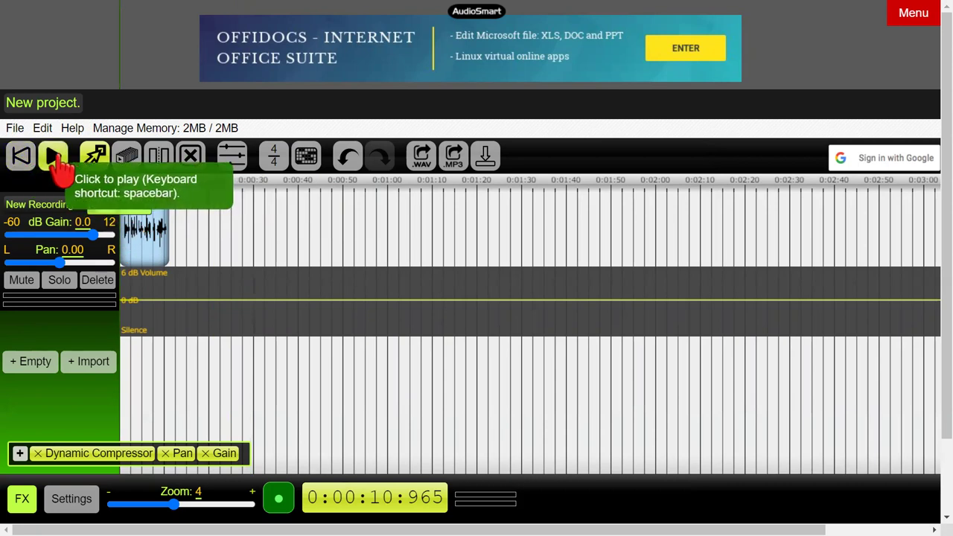
click(54, 156)
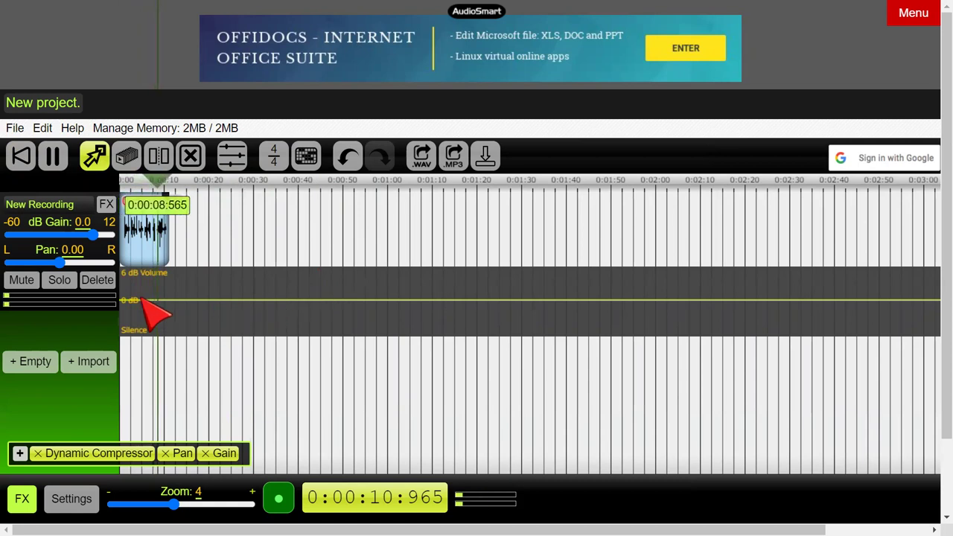
click(54, 170)
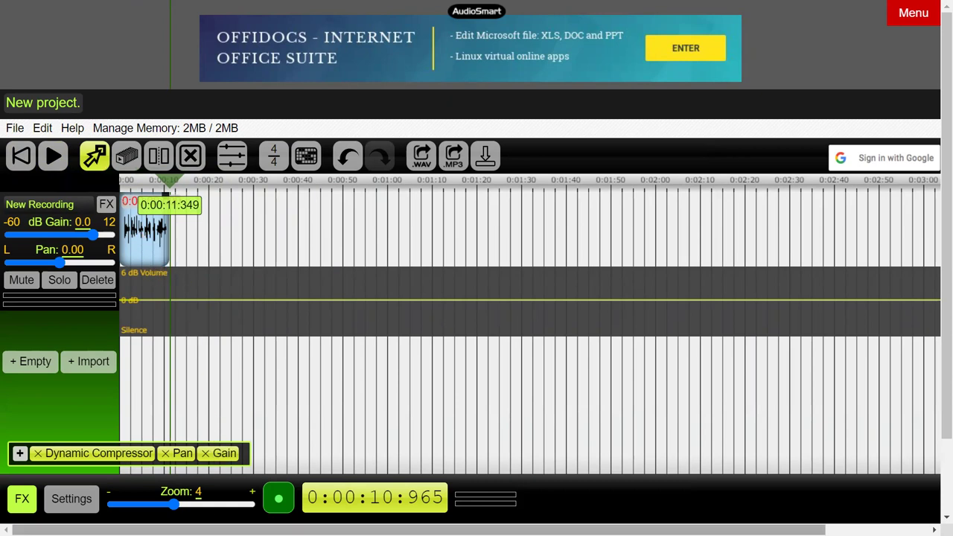
Play the recording from the start to locate the unwanted phrase and split the clip just before it, at 0:00:02:491.
click(214, 505)
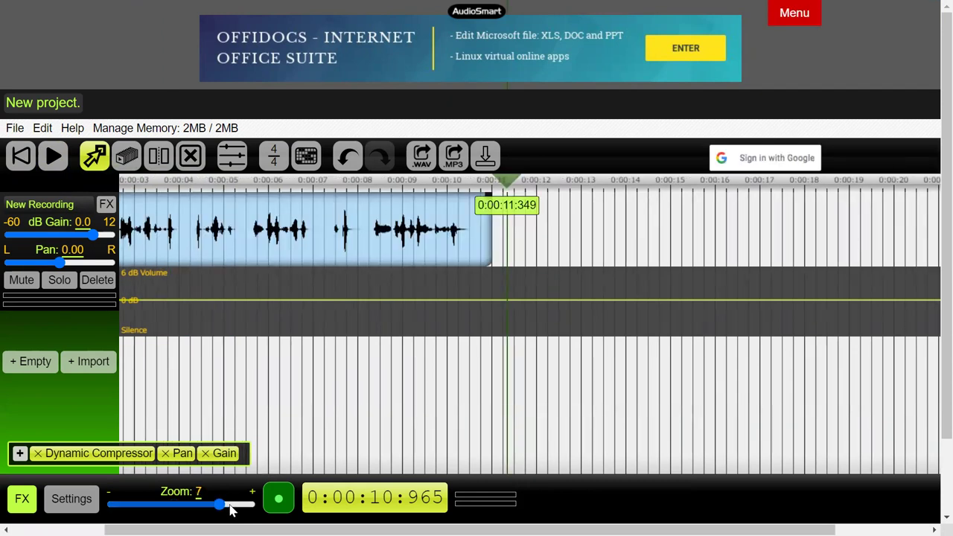
click(230, 505)
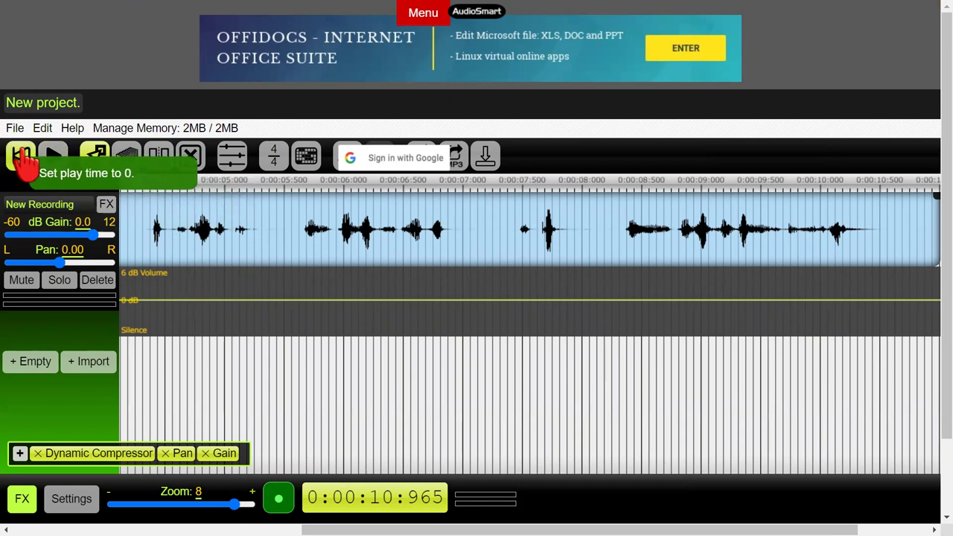
click(21, 156)
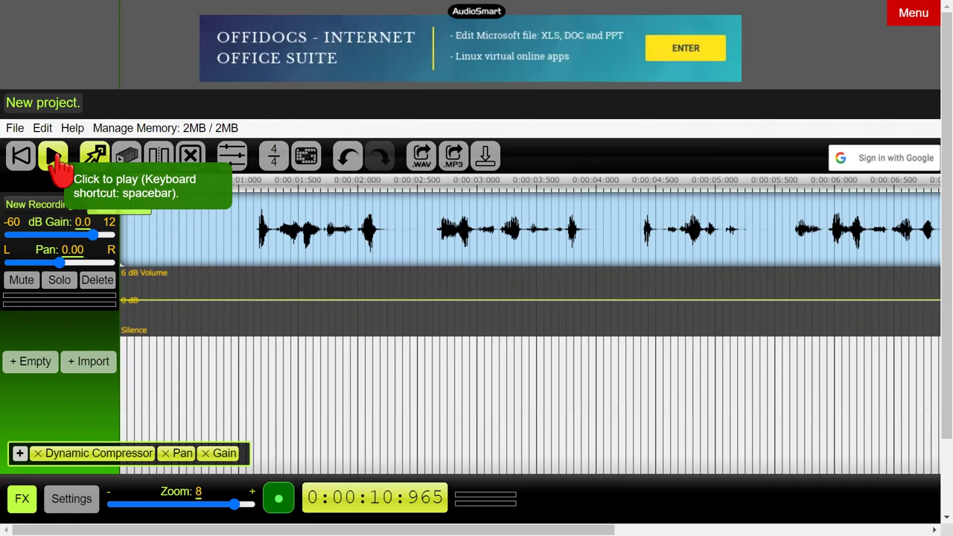
click(53, 156)
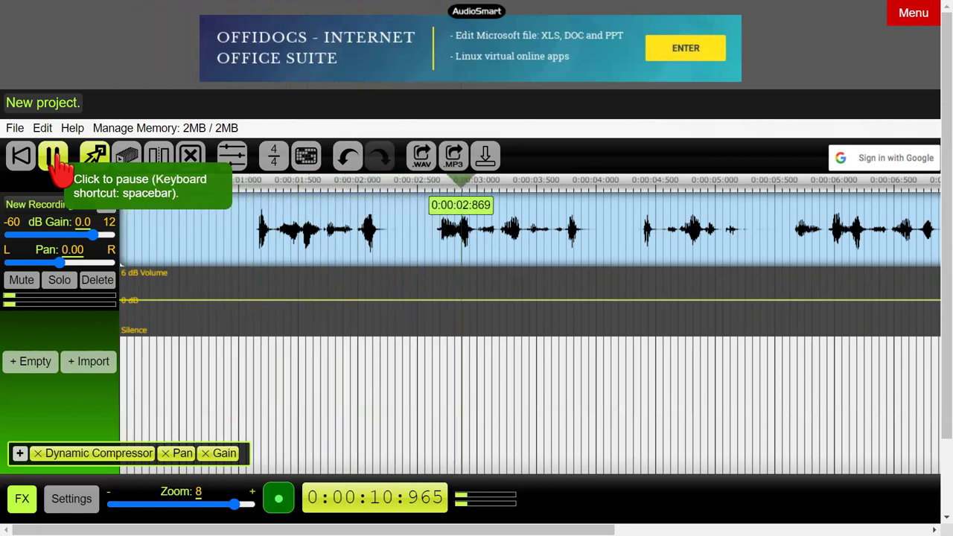
click(54, 158)
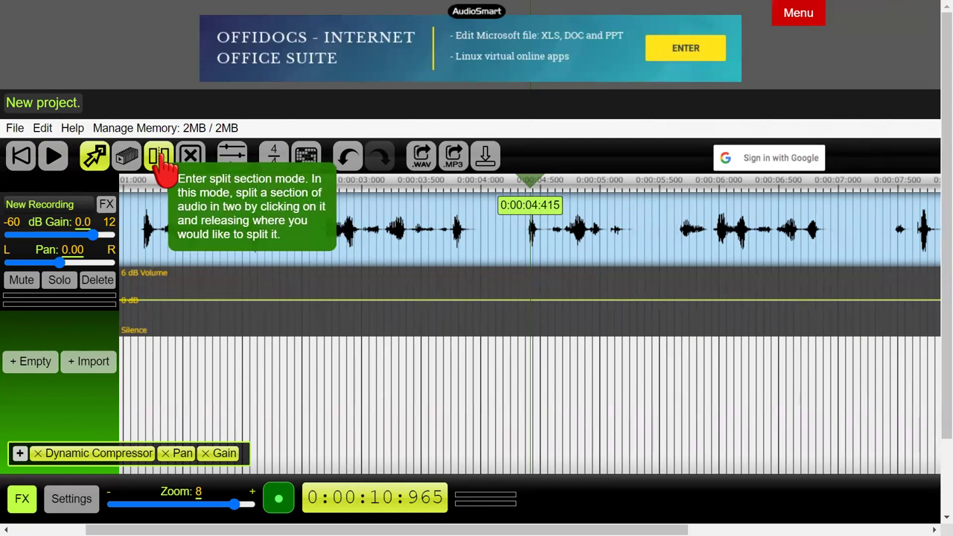
click(159, 158)
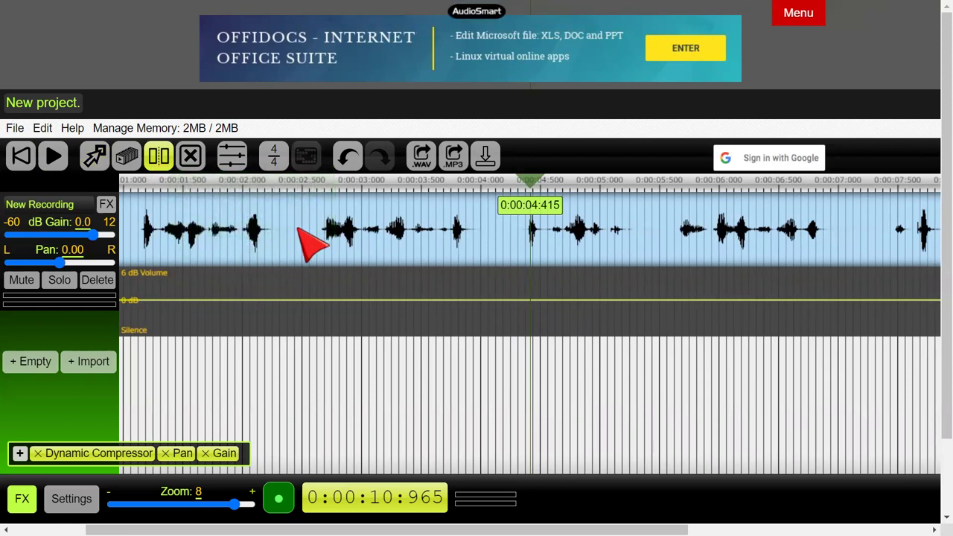
click(302, 229)
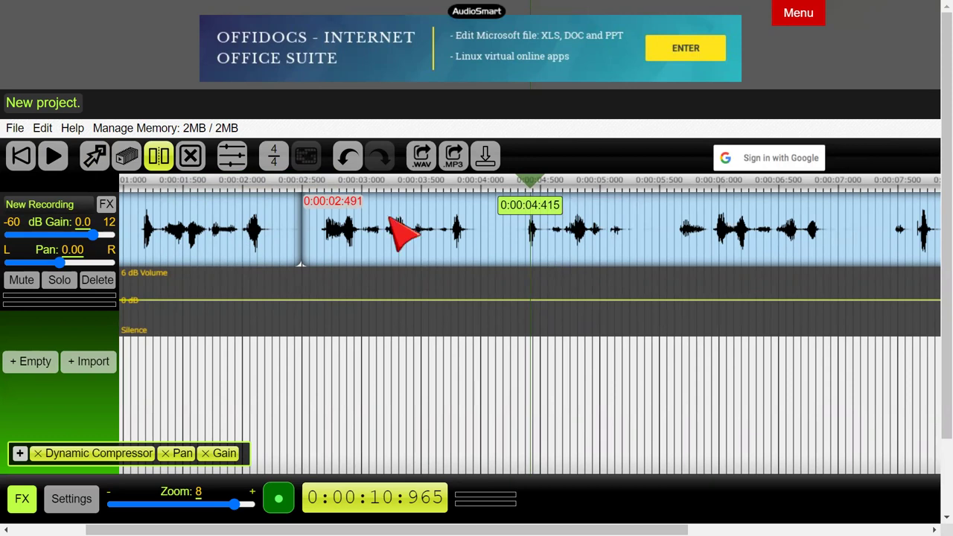
Play on past the unwanted phrase, split the clip at 0:00:05:491 and delete the section between the two splits.
click(54, 163)
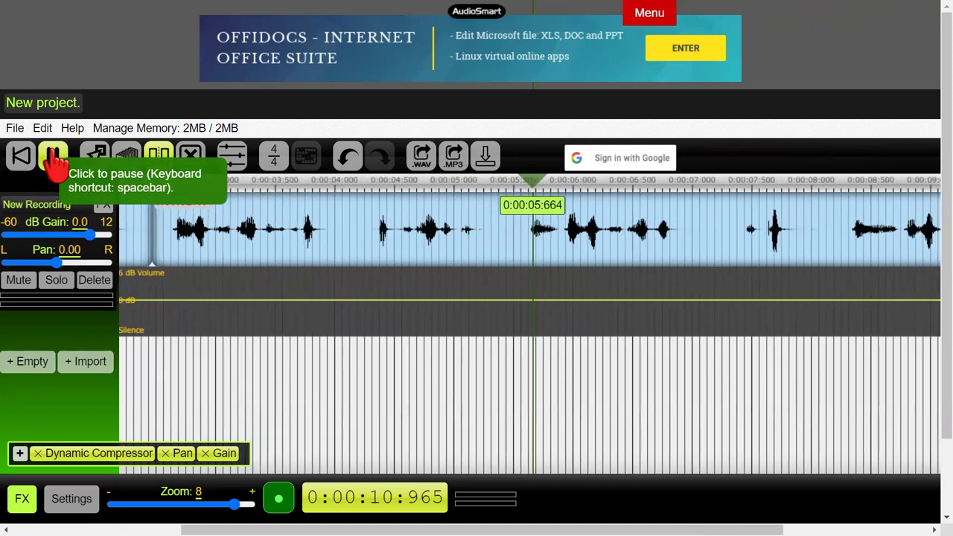
click(55, 163)
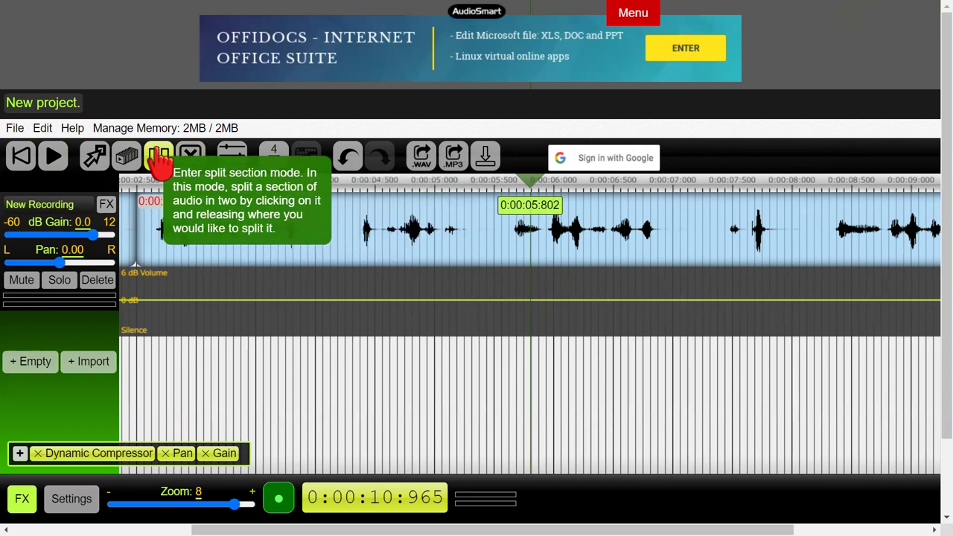
click(493, 227)
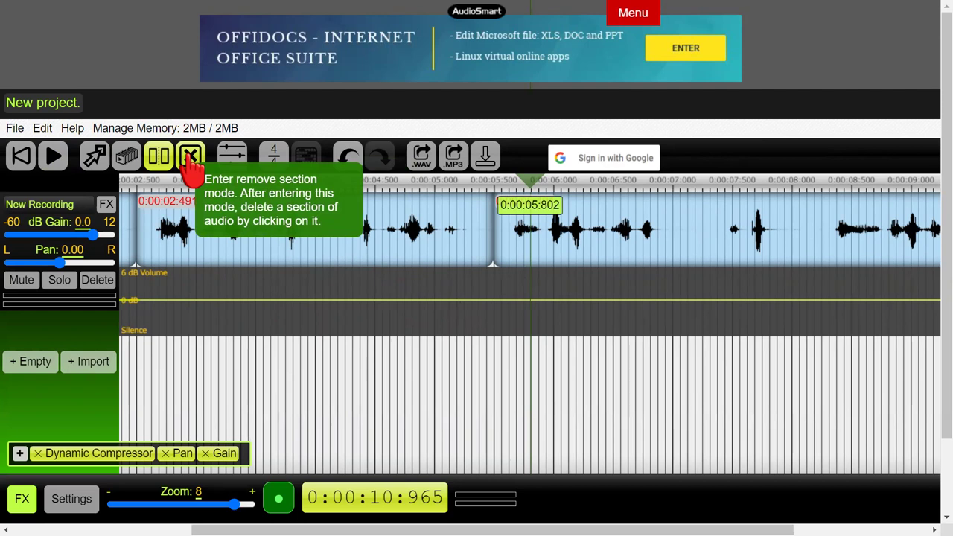
click(190, 159)
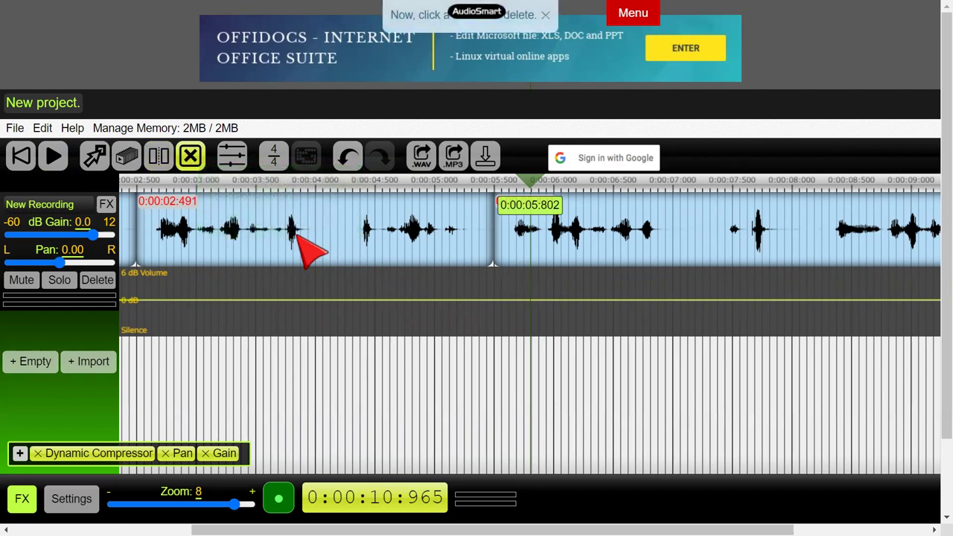
click(307, 249)
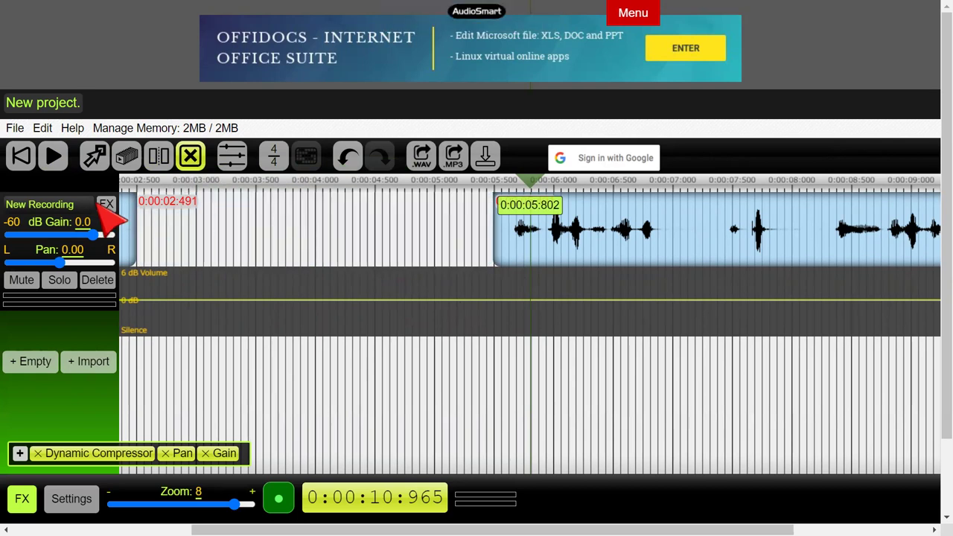
Play the edited recording from the start to check the removed section.
click(22, 171)
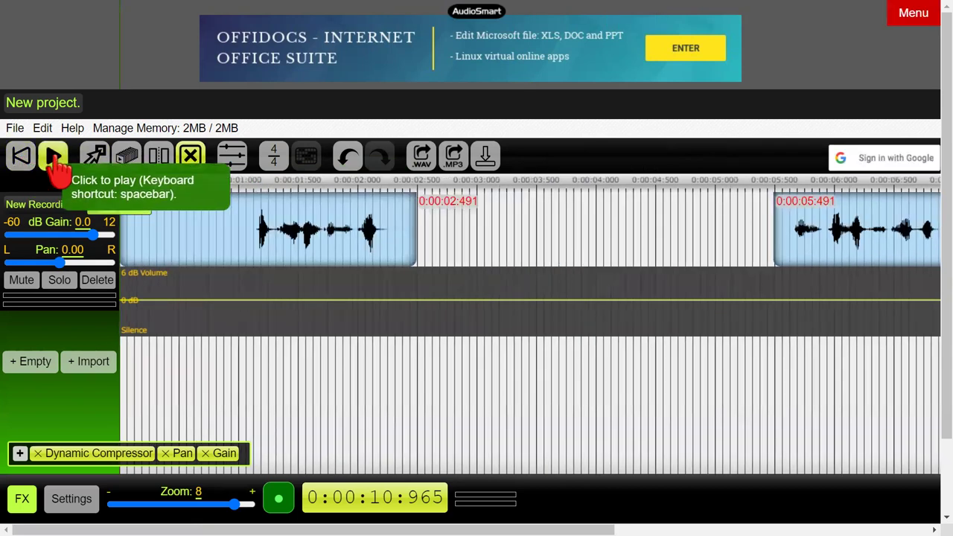
click(54, 157)
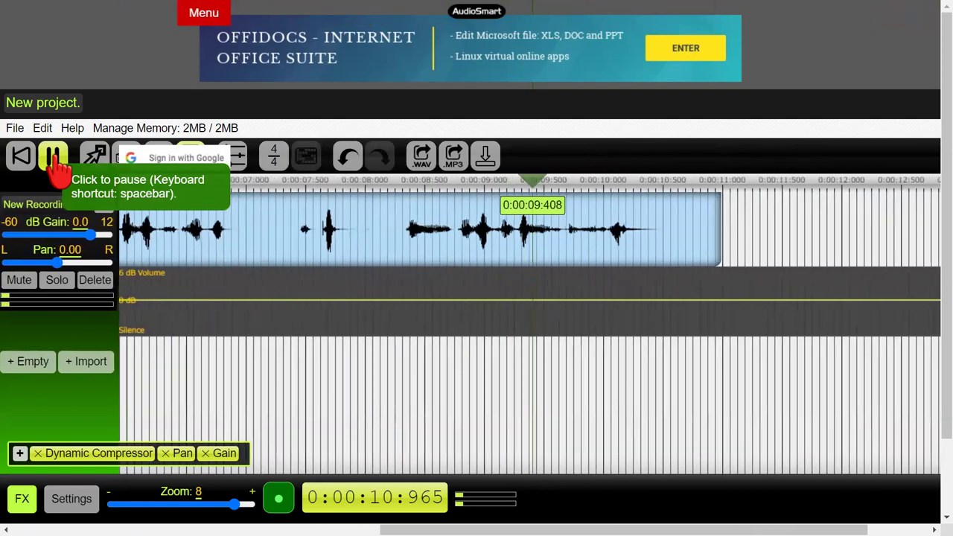
click(56, 164)
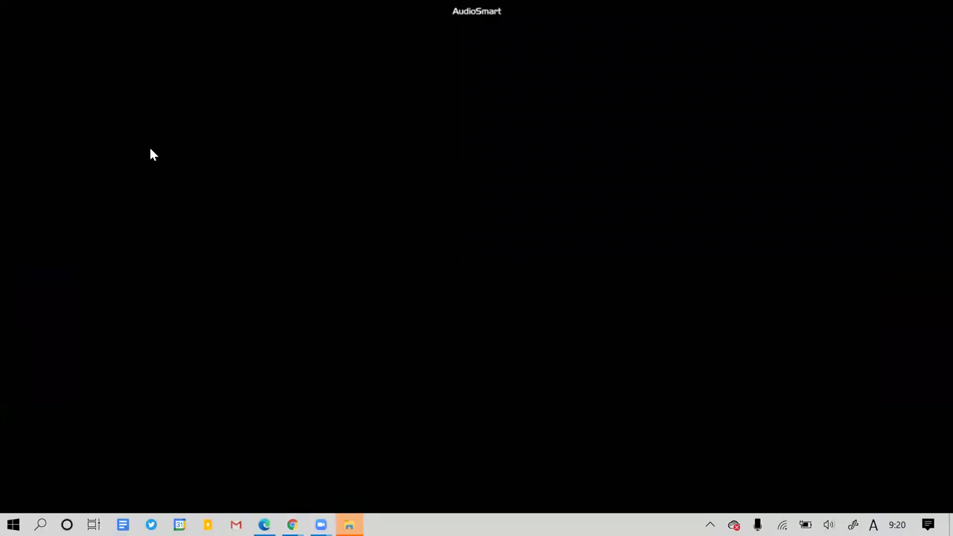
key(alt+Tab)
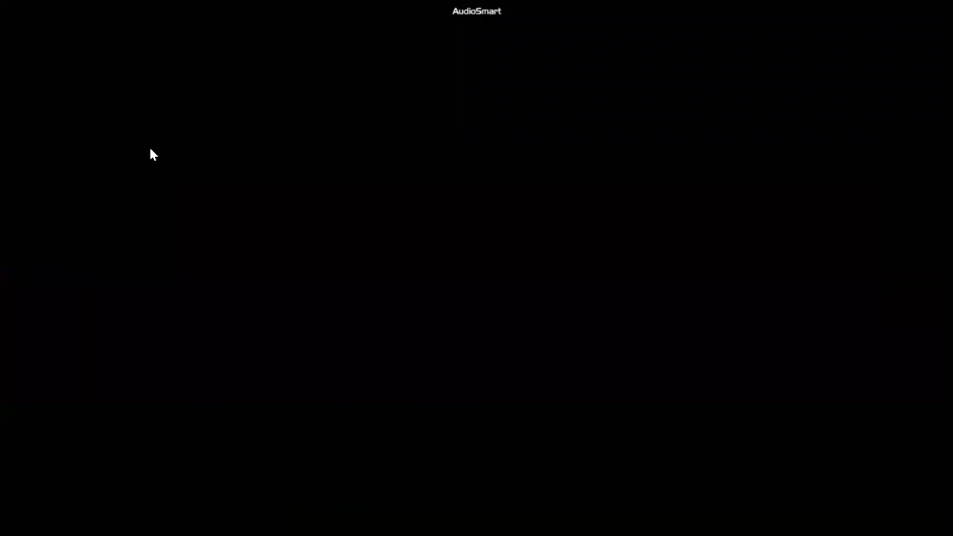
key(alt+Tab)
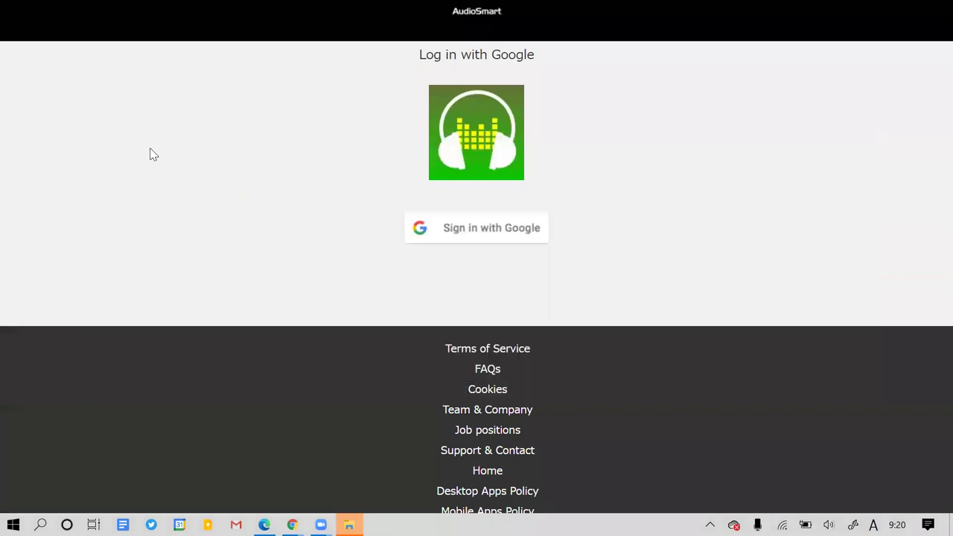
key(alt+Tab)
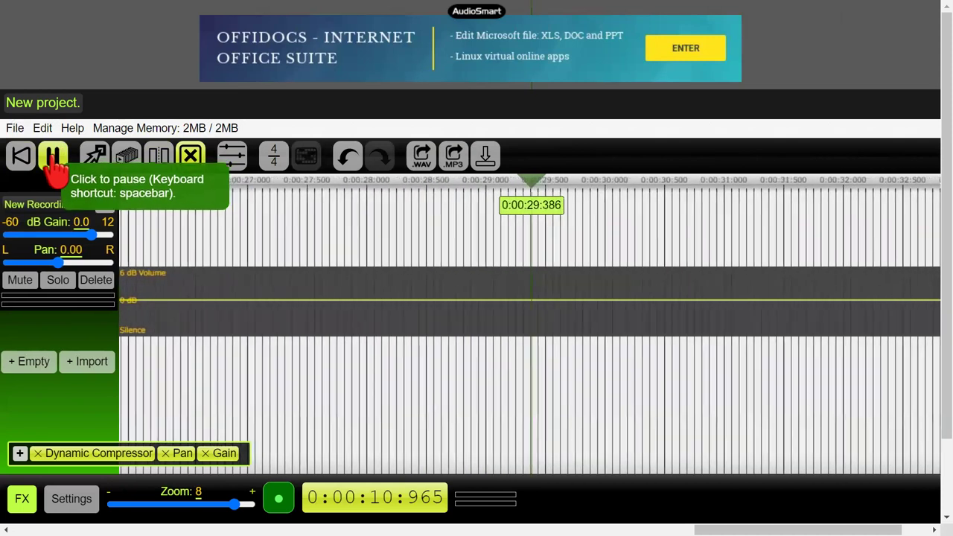
Stop playback, return to the start, split the first section at 0:00:01:087 and delete the silence before the speech.
click(52, 163)
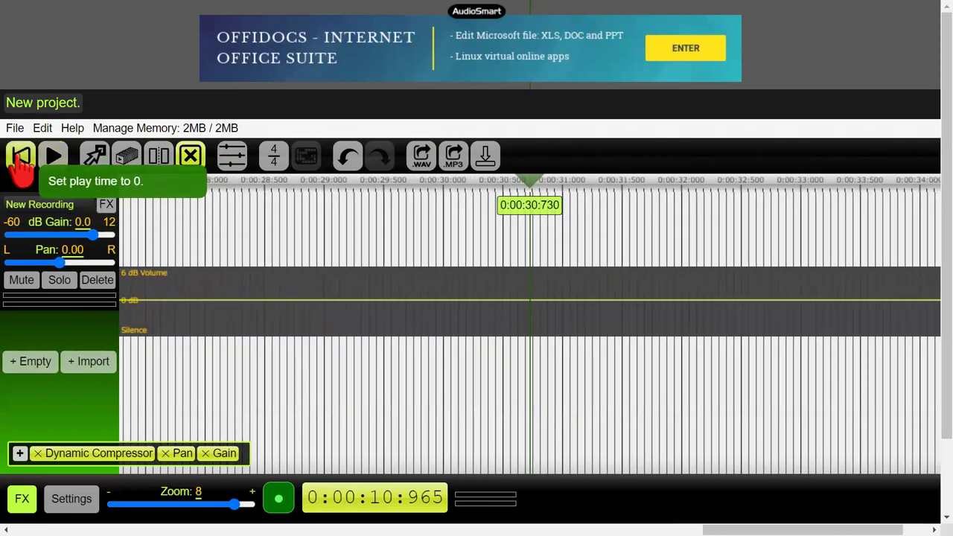
click(21, 160)
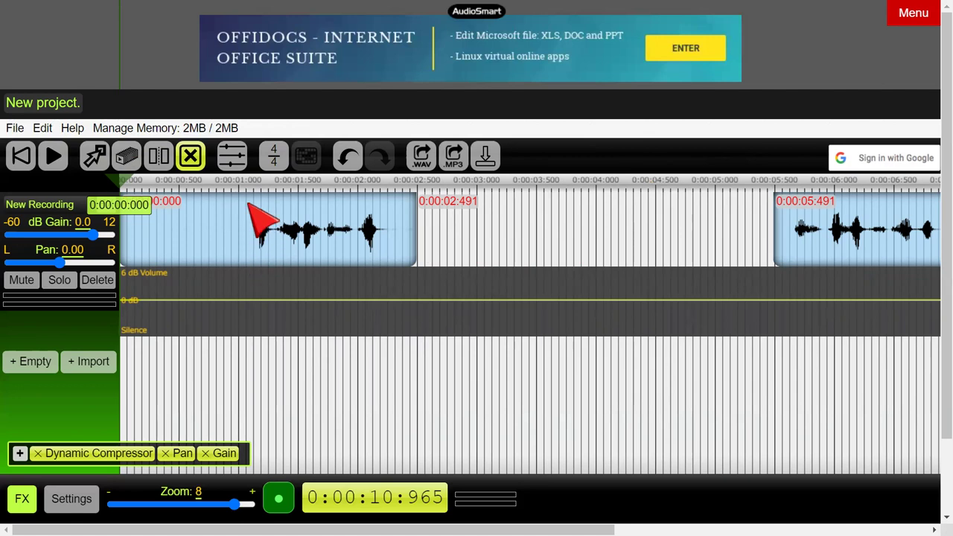
click(159, 158)
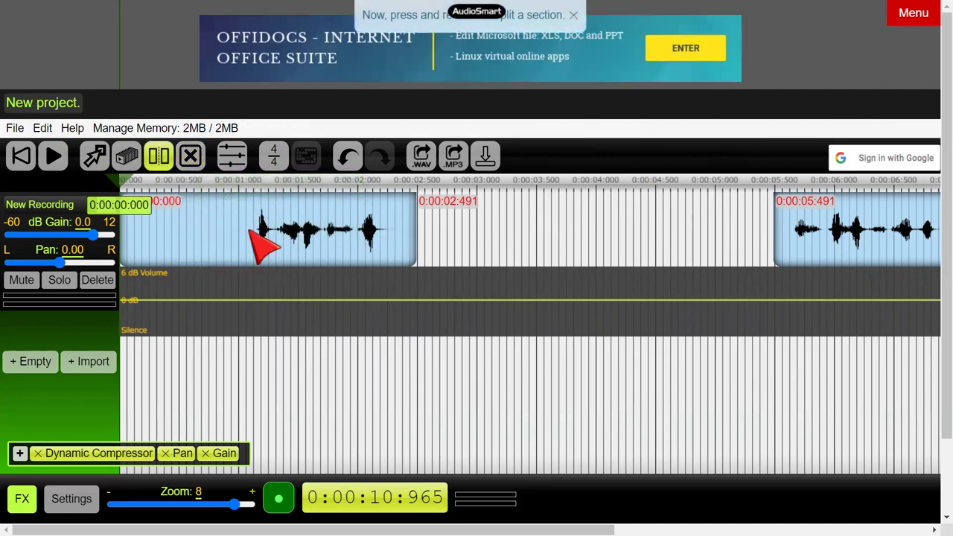
click(250, 230)
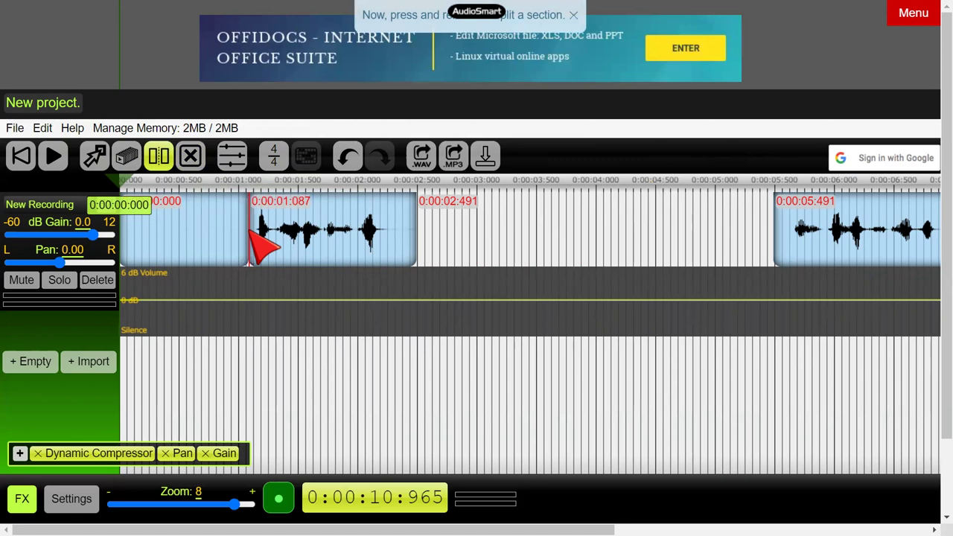
click(191, 157)
click(189, 234)
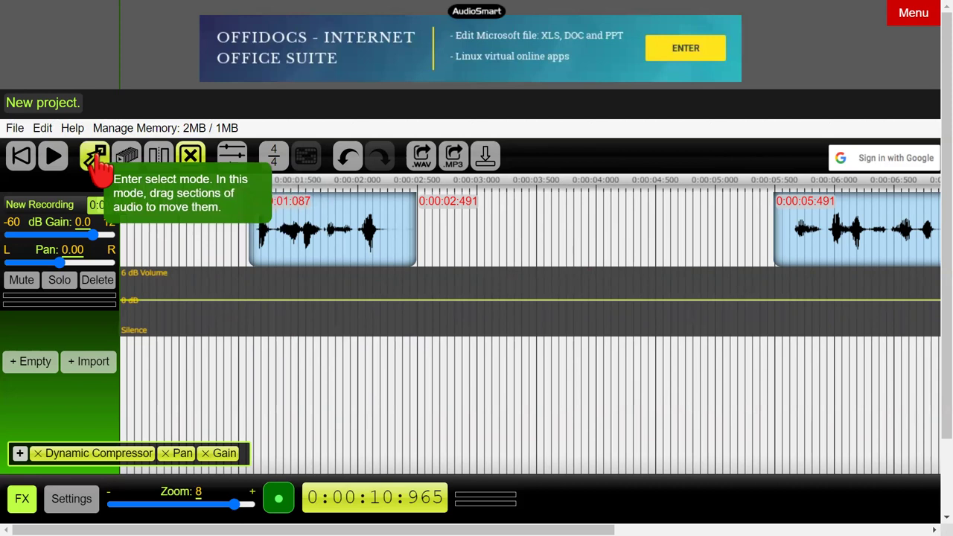
Move the first section to the start of the track and the second one right after it, at 0:00:01:447.
click(96, 160)
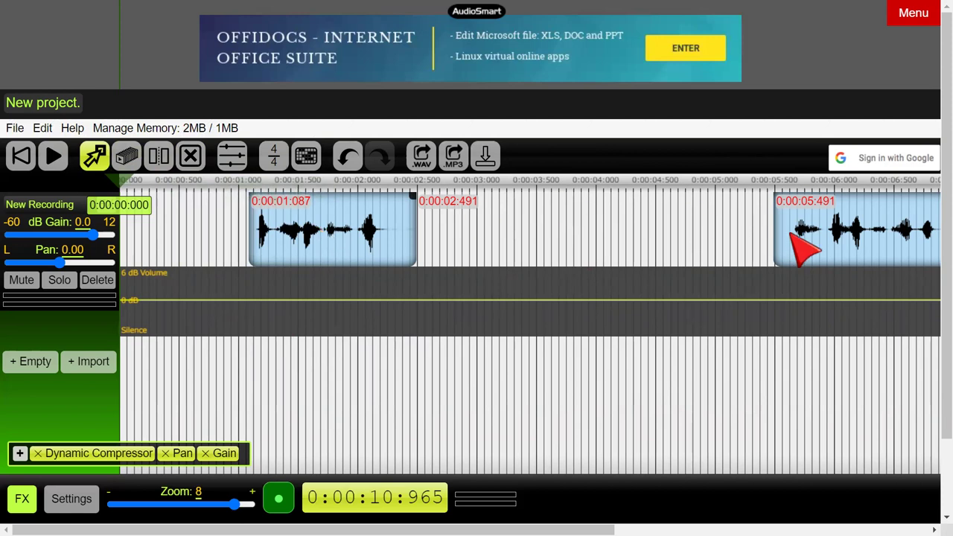
drag(795, 245, 451, 262)
drag(379, 249, 253, 250)
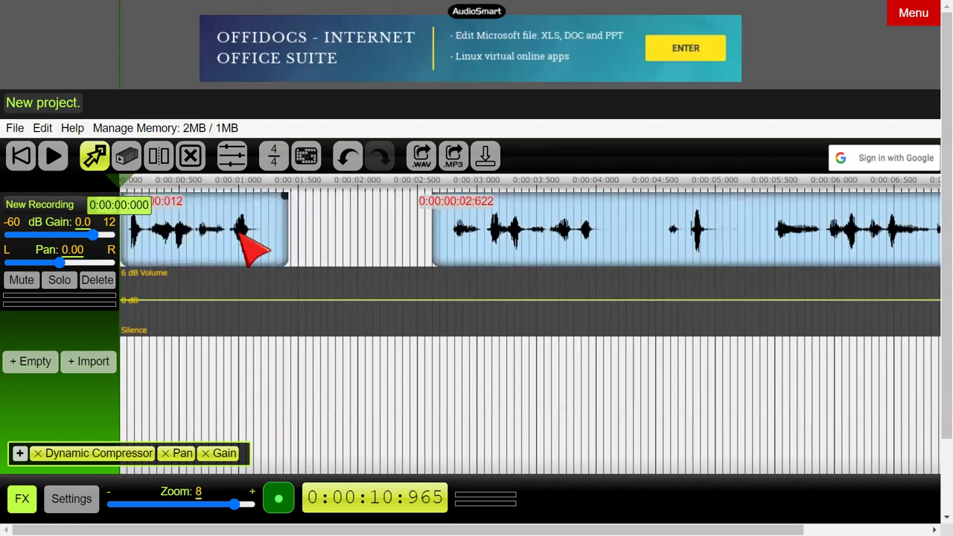
drag(456, 243, 316, 239)
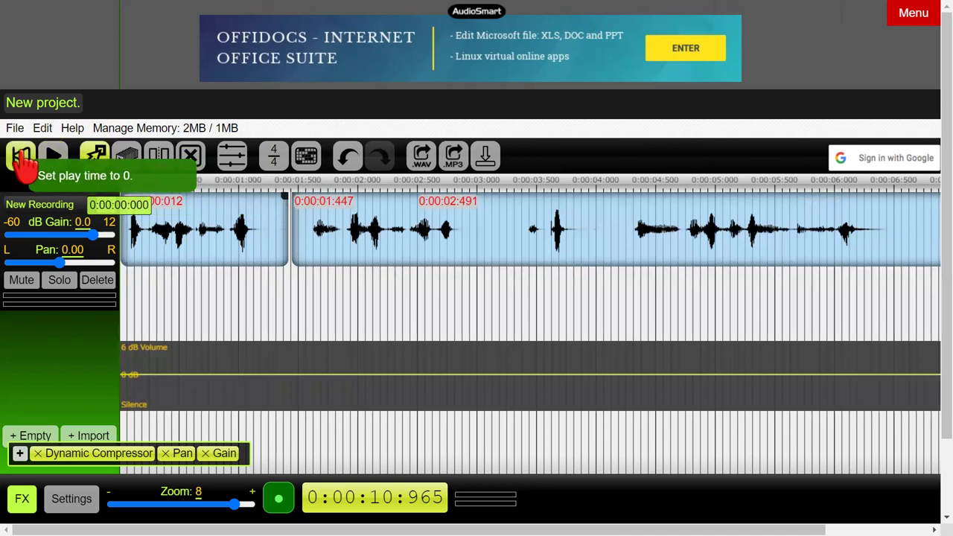
Play the joined recording from the start, then replay it as far as the pause in the second section.
click(52, 156)
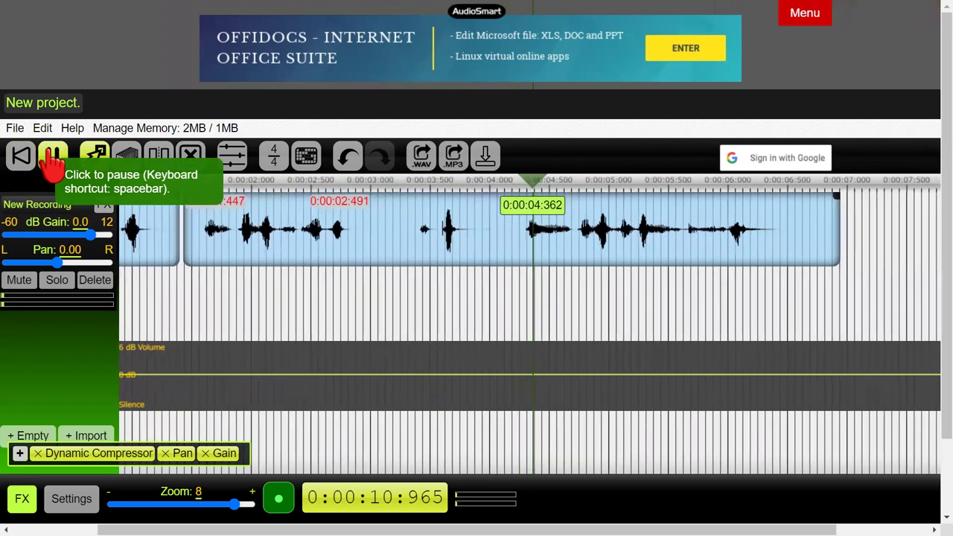
click(52, 160)
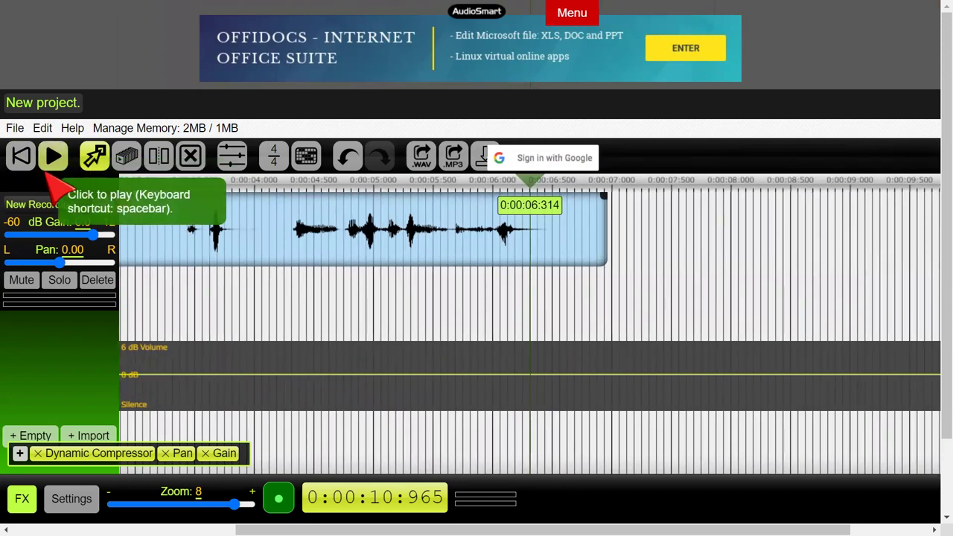
click(21, 157)
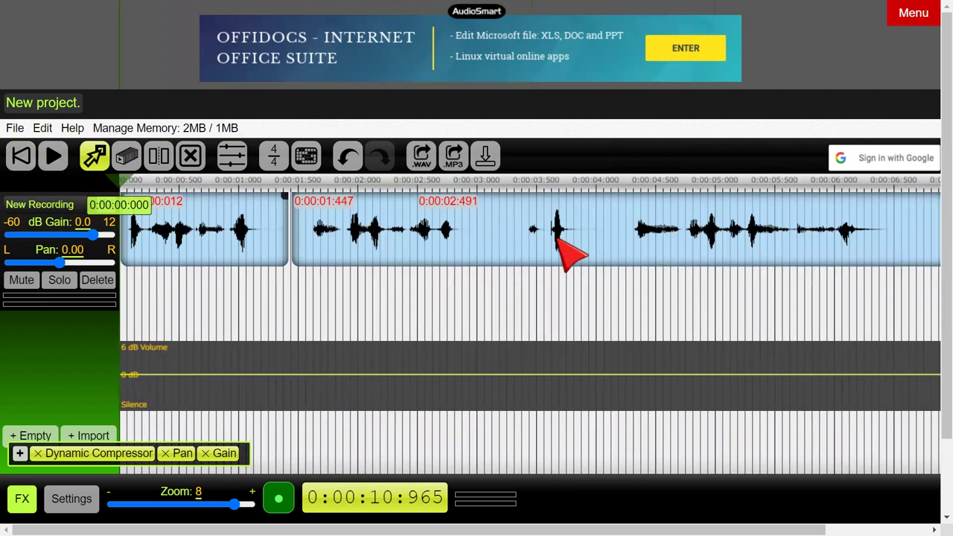
click(54, 157)
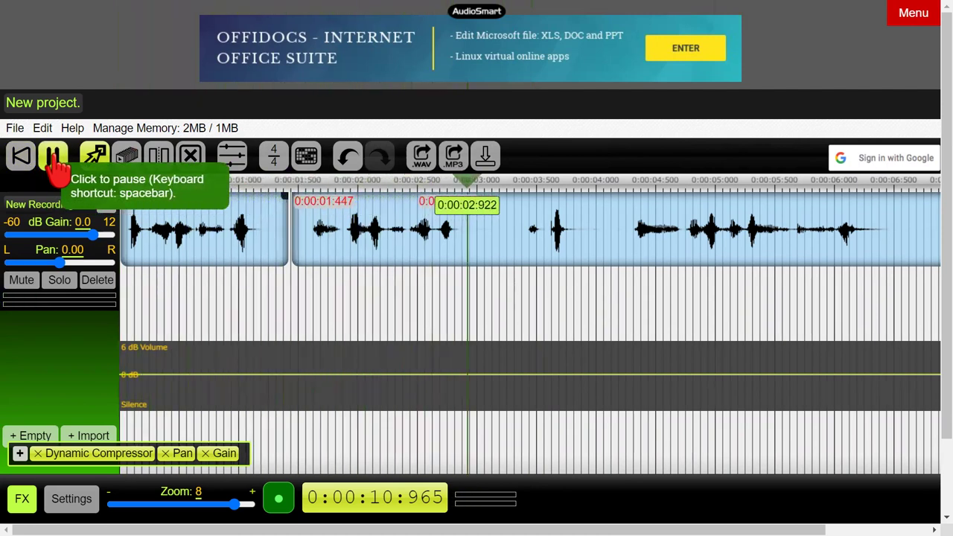
click(54, 156)
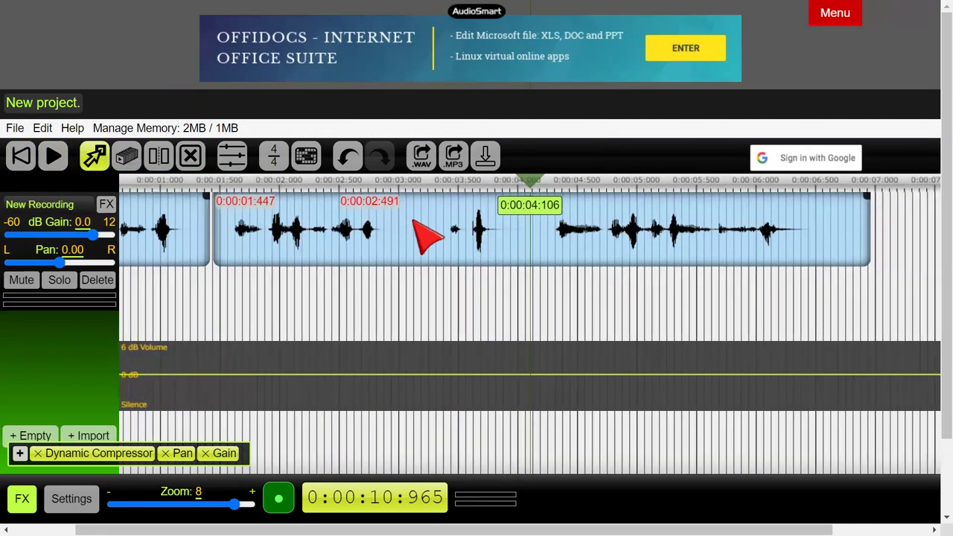
Split the second section at 0:00:02:958 and again just before the next sound, and delete the silent piece between the splits.
click(159, 158)
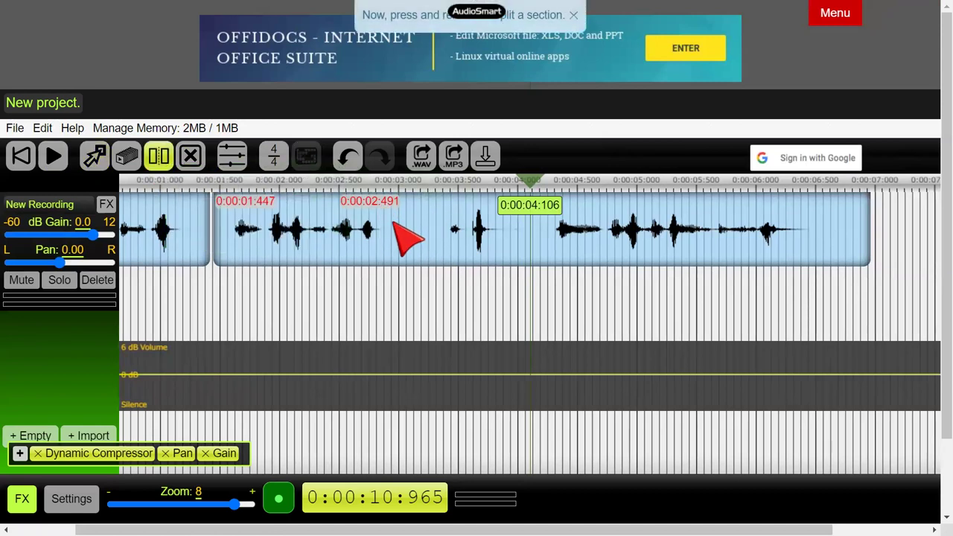
click(394, 224)
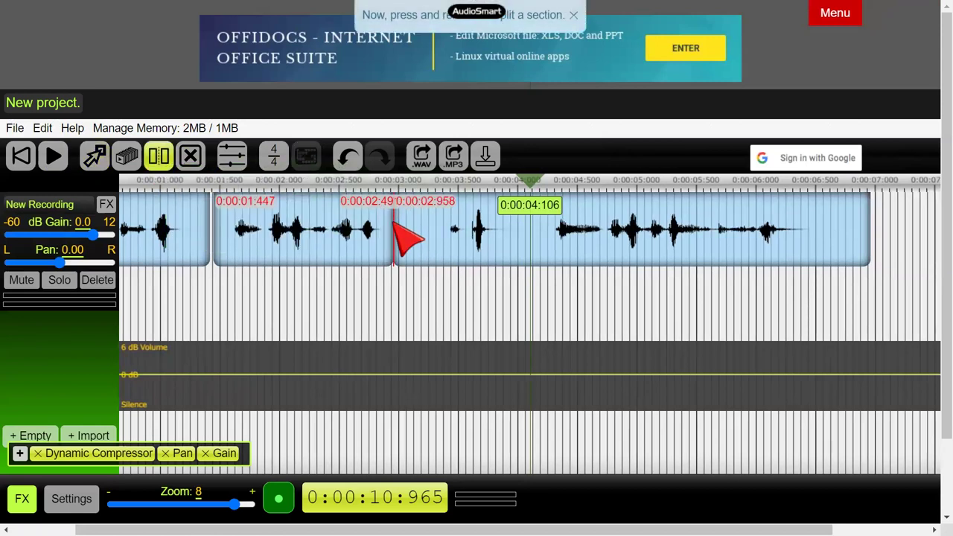
click(448, 234)
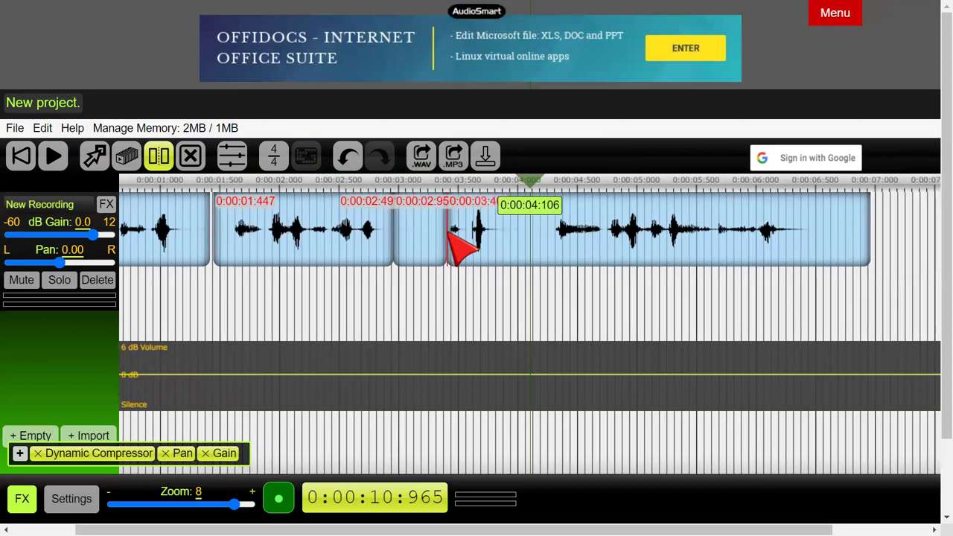
click(191, 156)
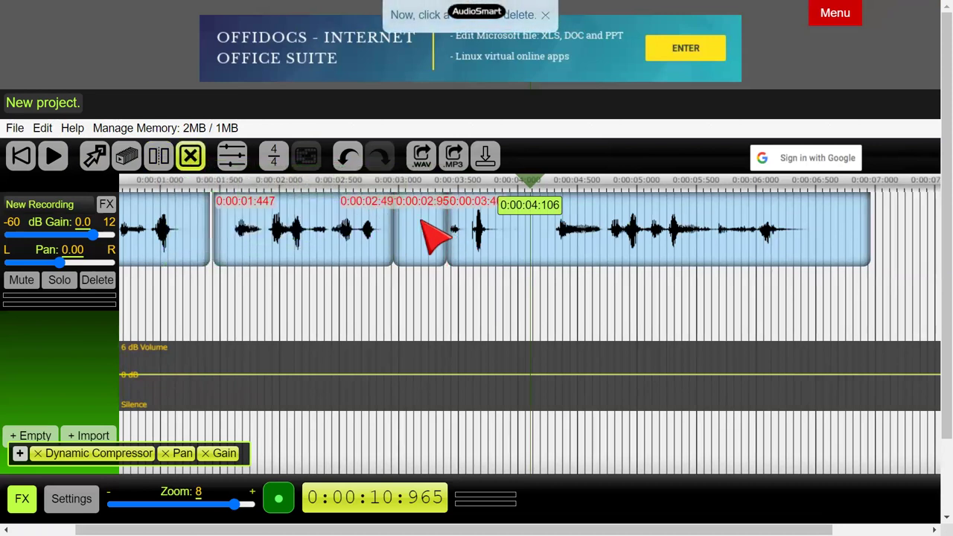
click(432, 237)
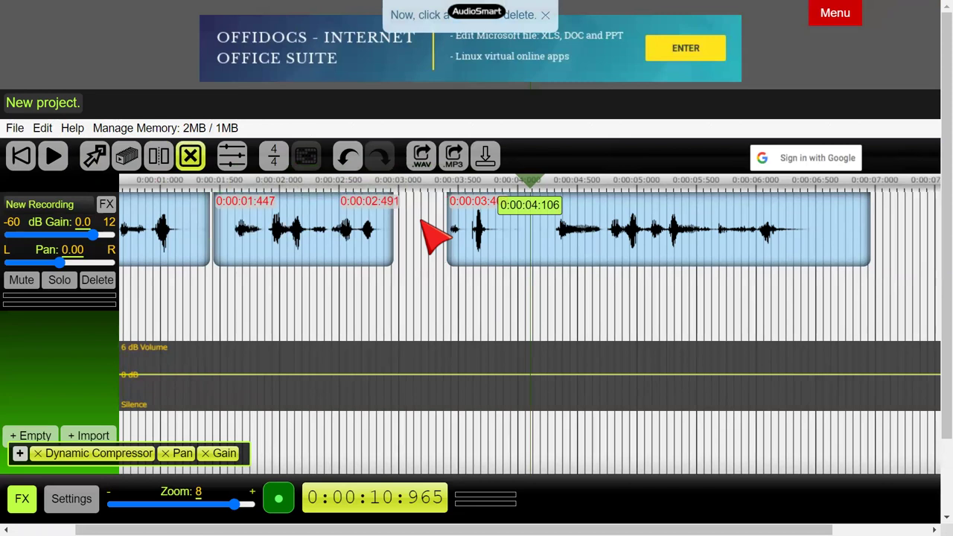
Move the last section up to 0:00:02:983 to close the gap and play the recording from the start to check it.
click(95, 158)
drag(489, 222, 438, 232)
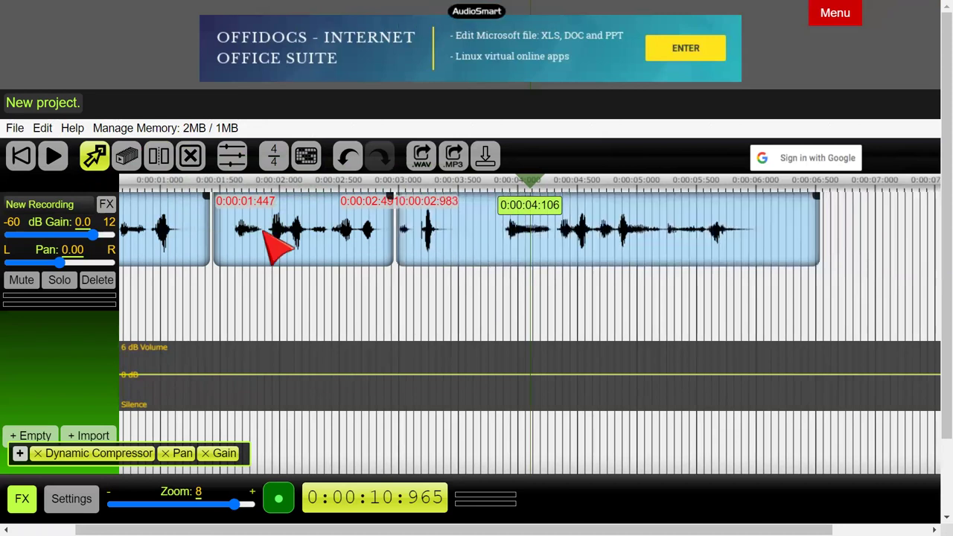
click(21, 157)
click(52, 158)
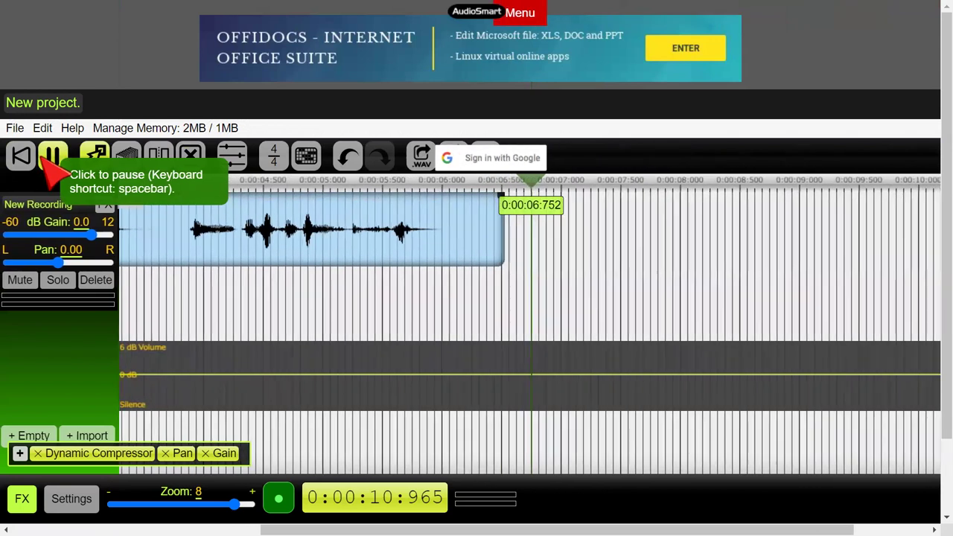
click(53, 158)
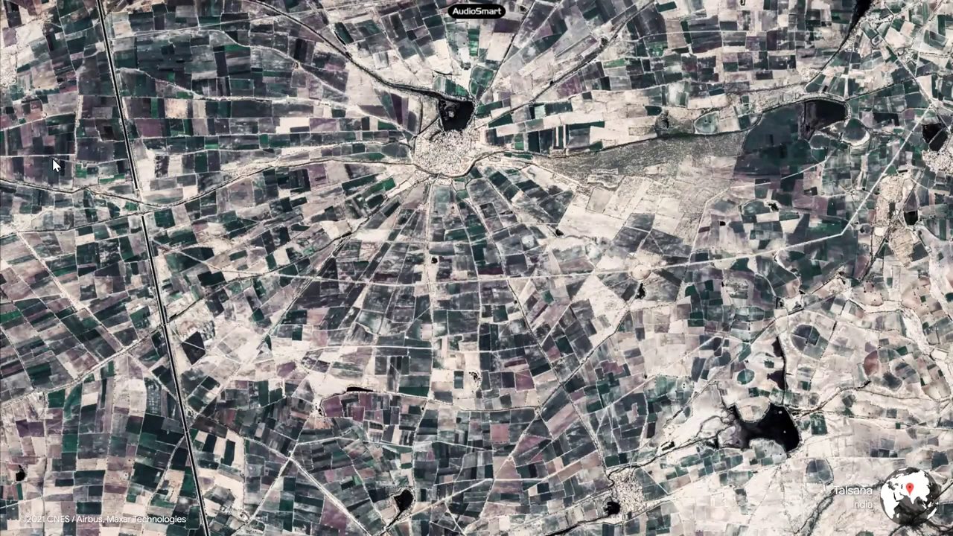
Leave full-screen view and enter ジングル as the search term in the new browser tab.
key(F11)
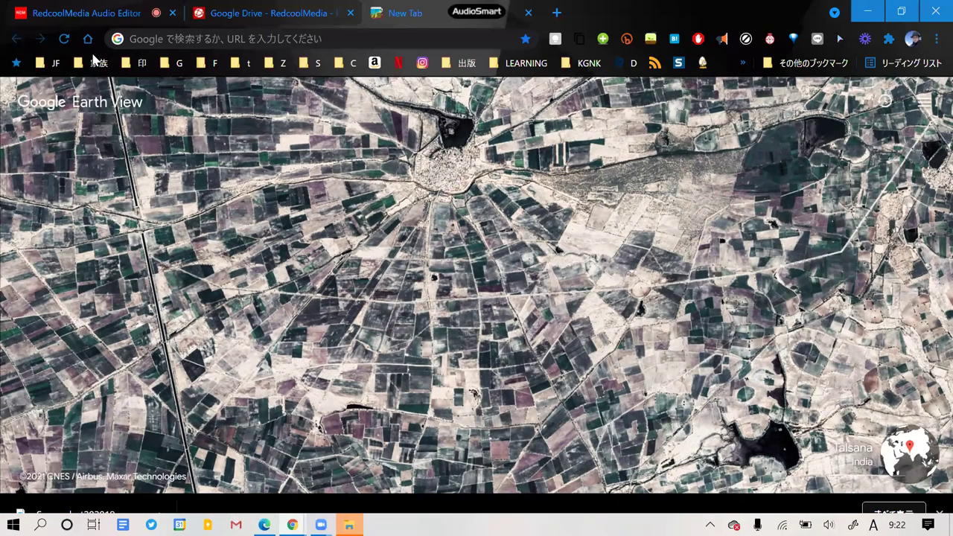
click(211, 42)
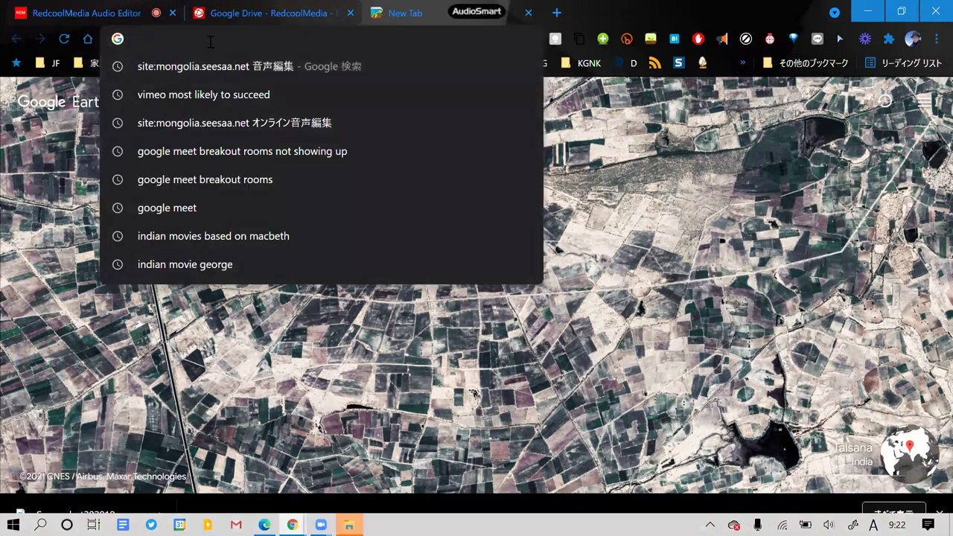
text(jin)
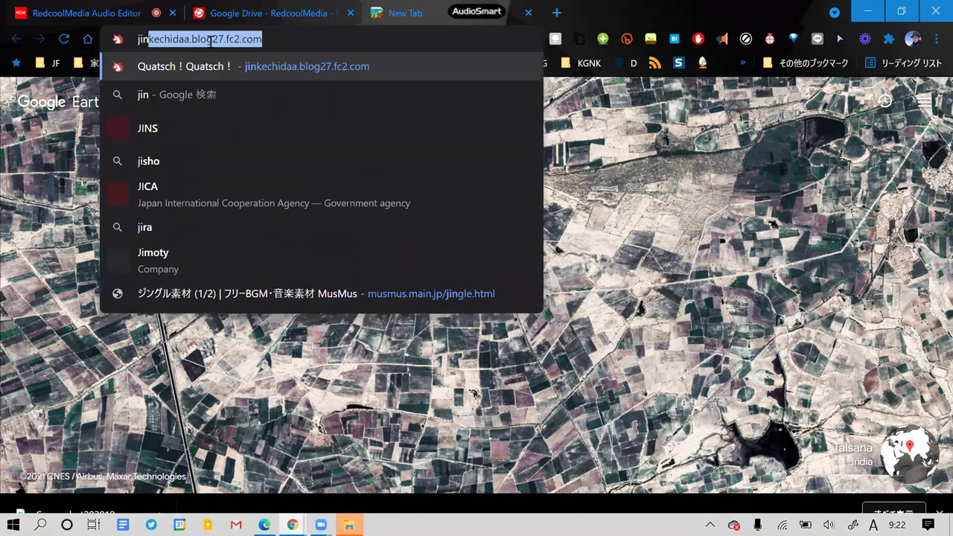
key(BackSpace)
key(Escape)
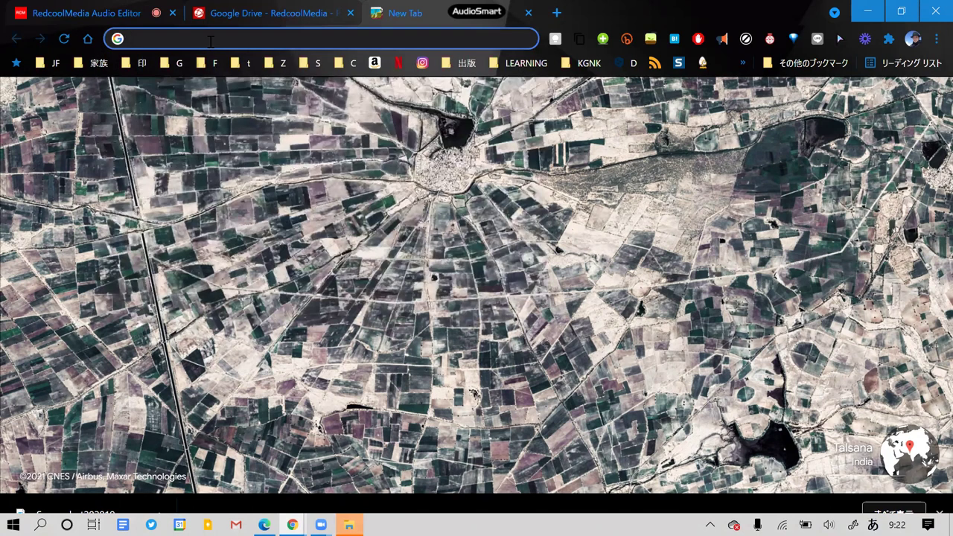
text(jinguru)
key(space)
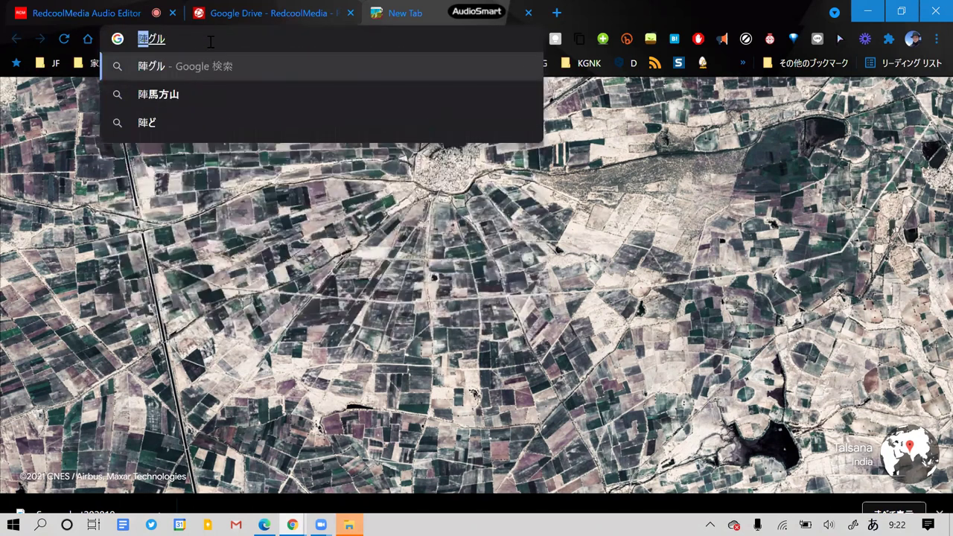
key(space)
key(space)
key(Return)
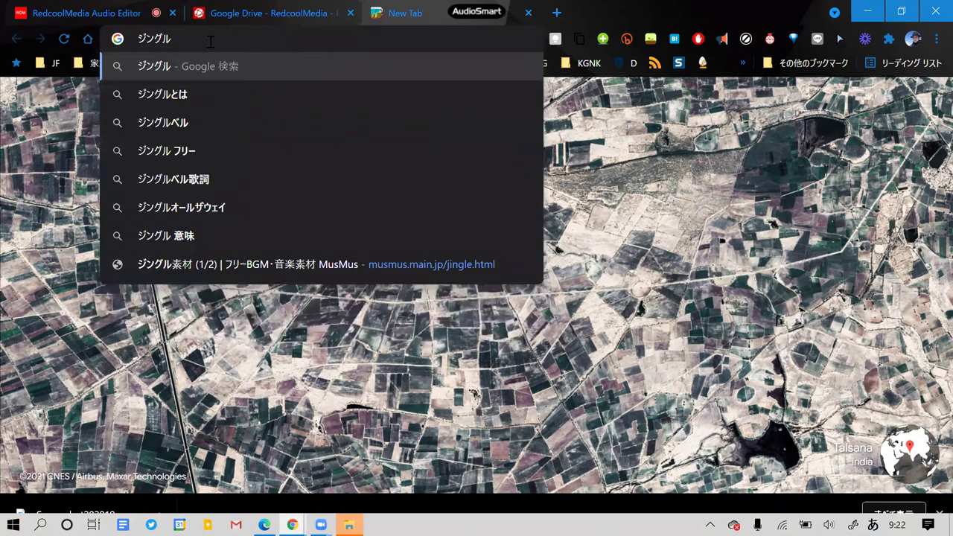
Extend the search to "ジングル musmus" and open the suggested MusMus jingle page, musmus.main.jp/jingle.html.
text(musmus)
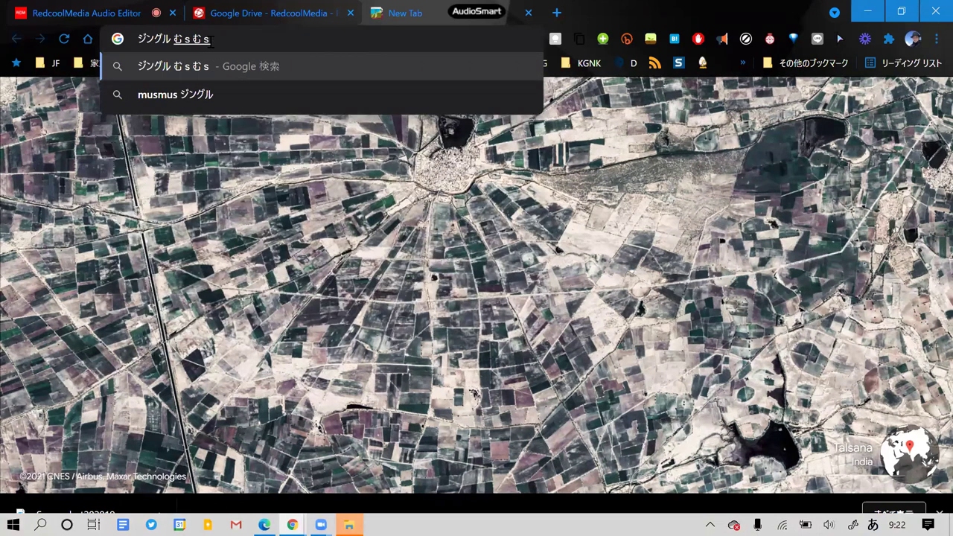
key(BackSpace)
key(BackSpace)
key(Zenkaku_Hankaku)
text(musmus)
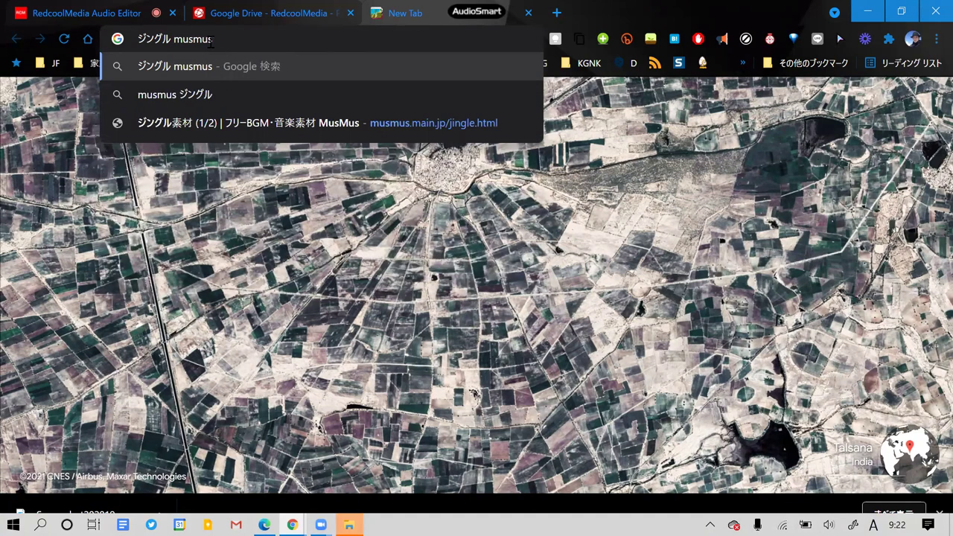
click(211, 133)
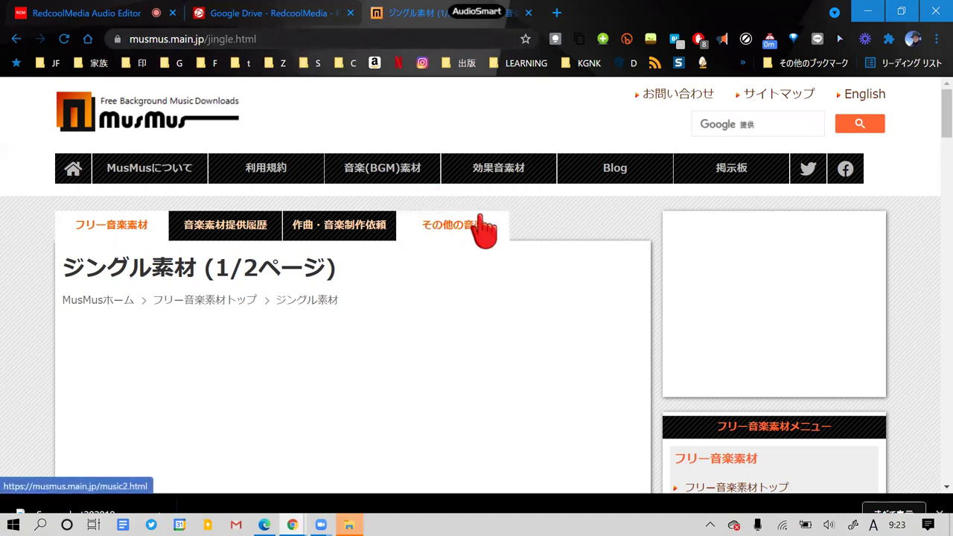
Preview the acoustic guitar jingle ワインブレイク in the jingle list and download it.
scroll(484, 227, down, 6)
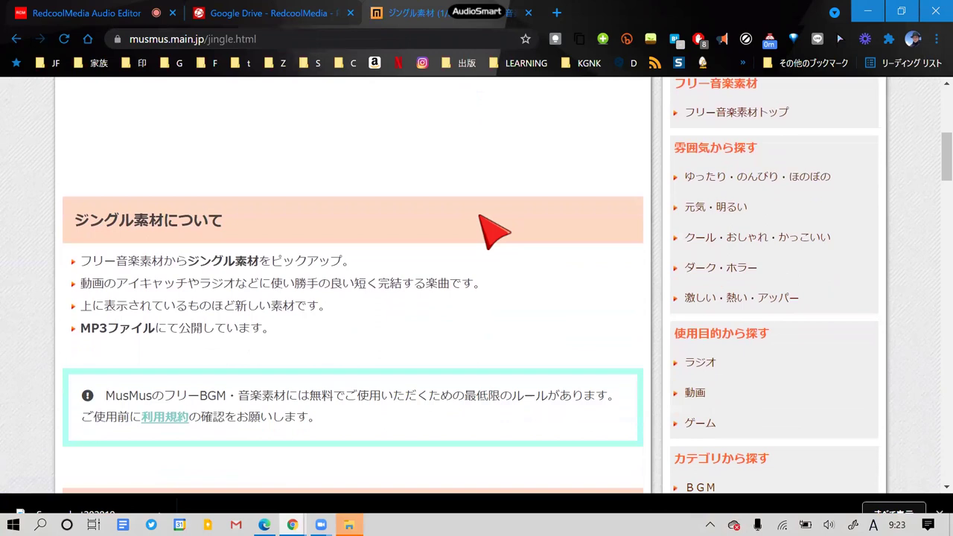
scroll(380, 202, down, 3)
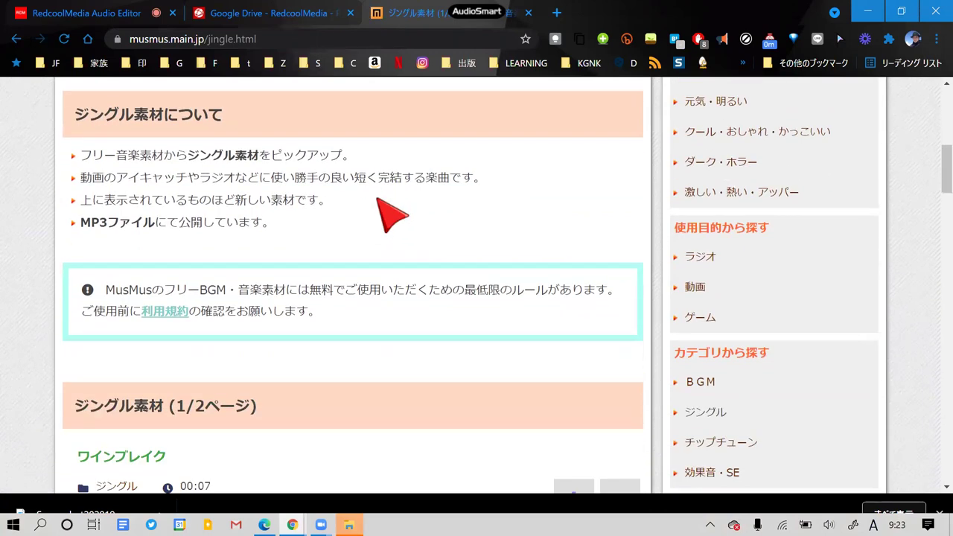
scroll(393, 214, down, 2)
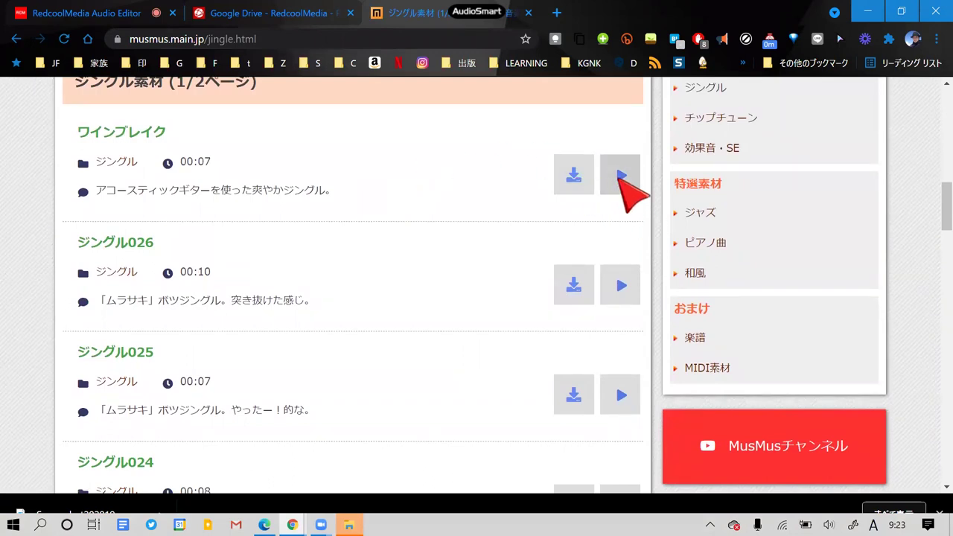
click(623, 178)
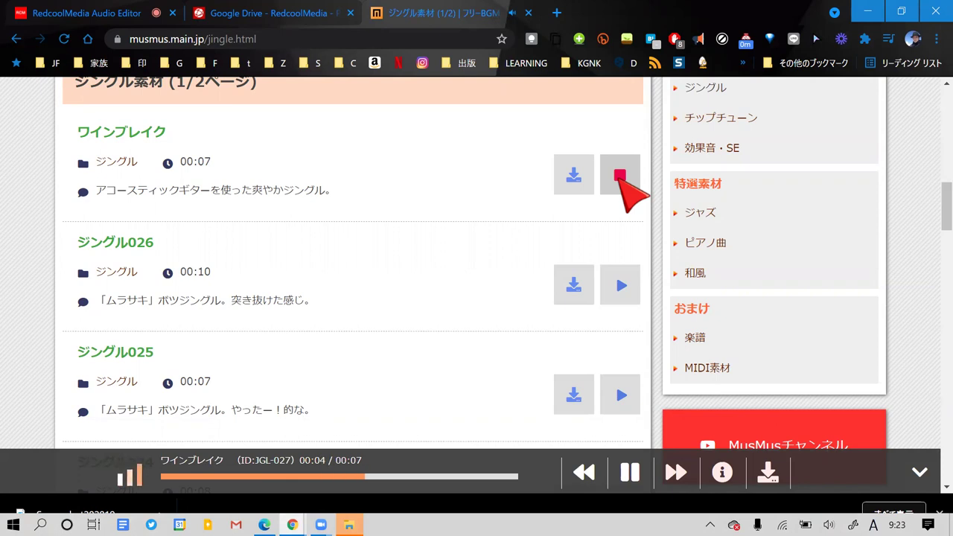
click(620, 176)
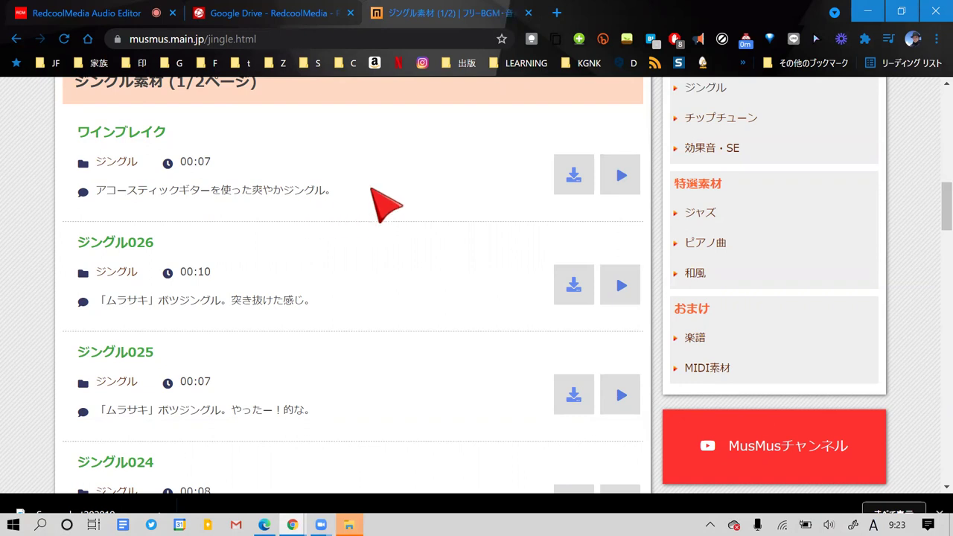
click(569, 178)
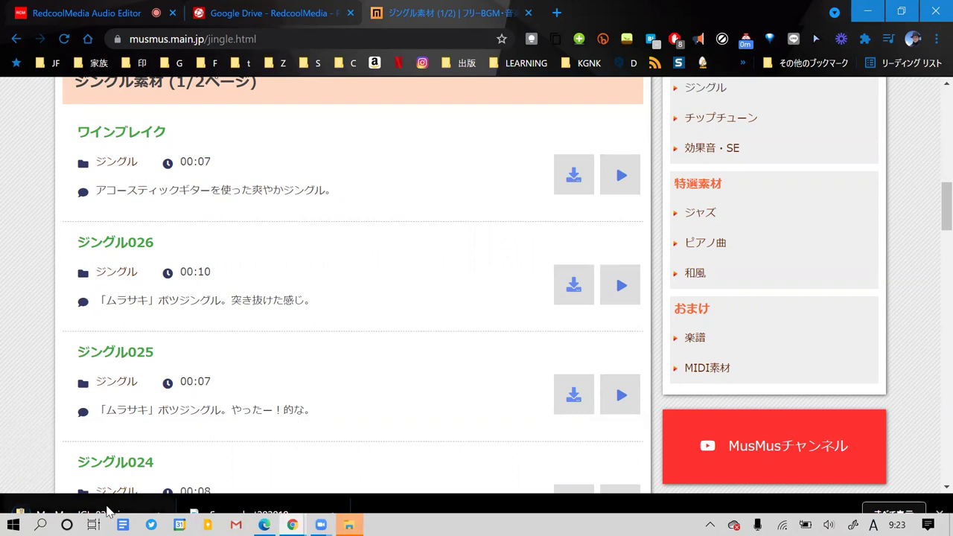
Open the downloaded MusMus-JGL-027 archive, and play its MP3 file briefly in the music player before closing the player.
click(108, 512)
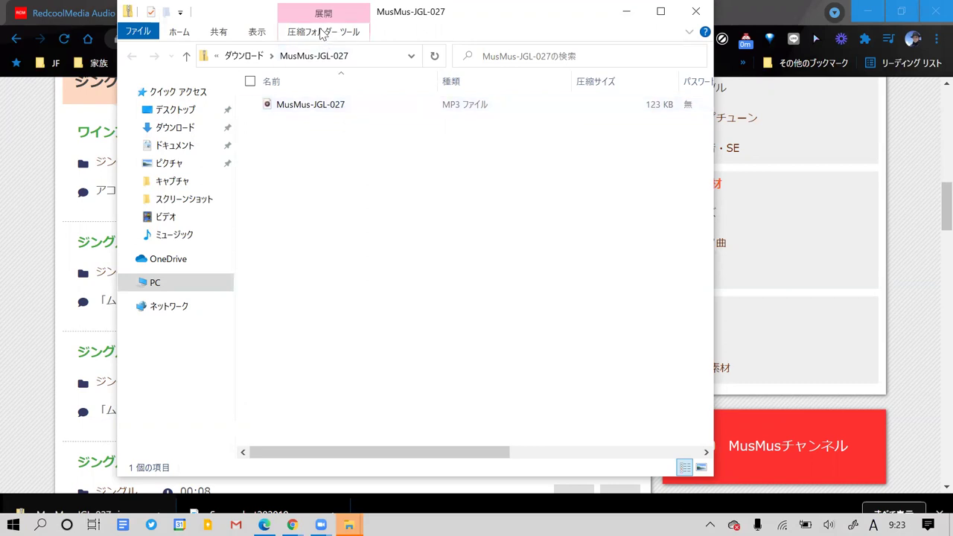
click(324, 108)
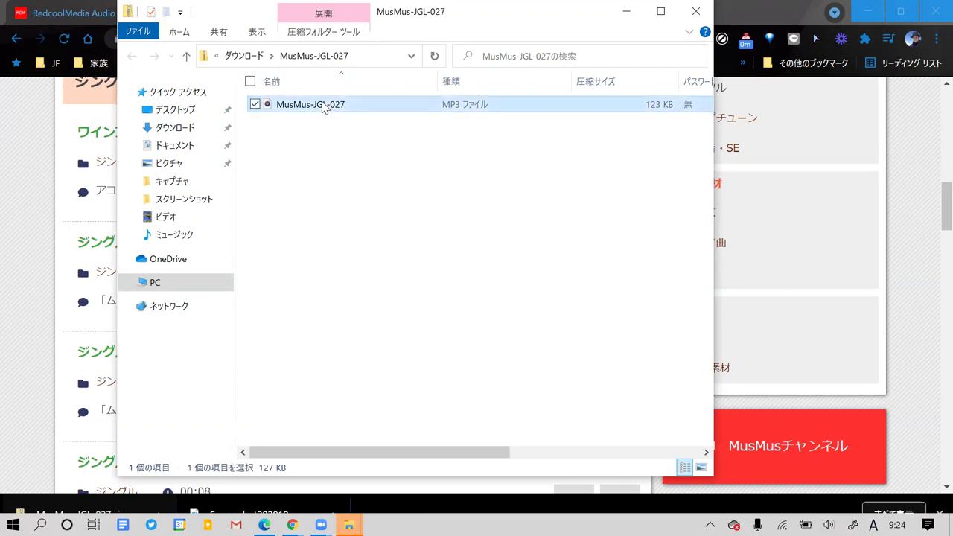
double_click(322, 108)
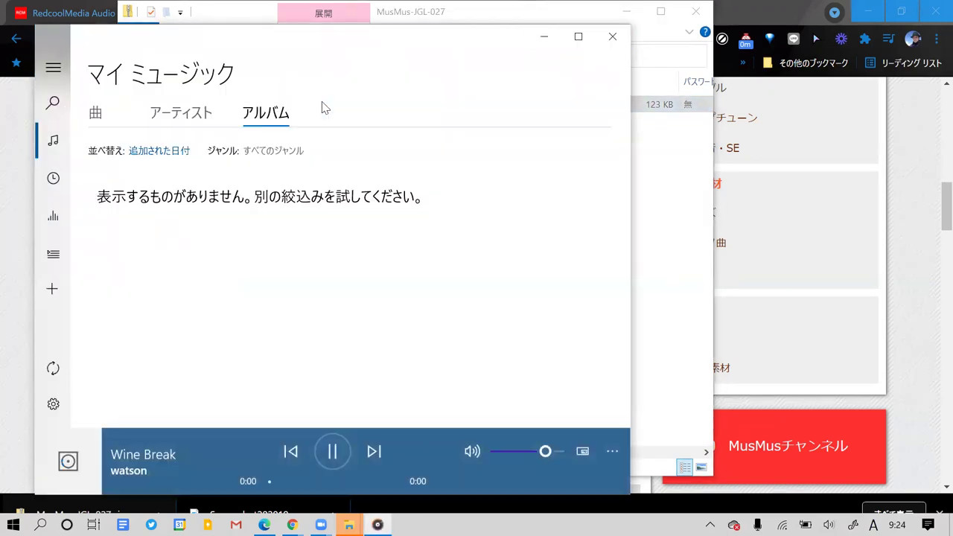
click(334, 452)
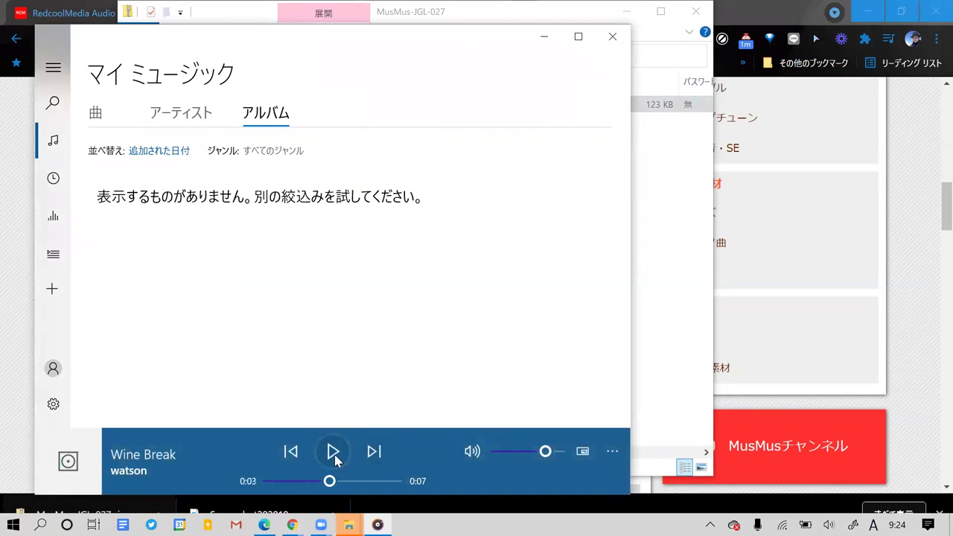
click(616, 36)
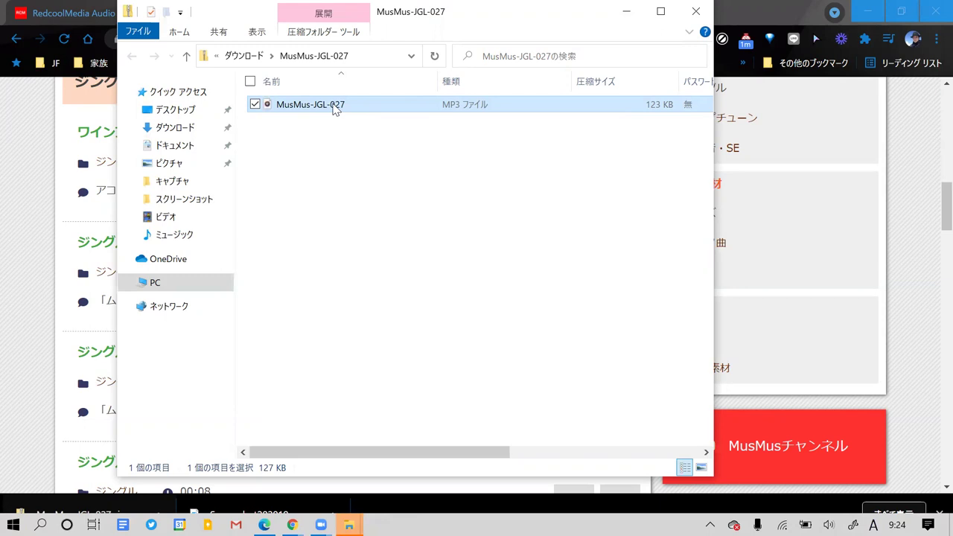
right_click(334, 108)
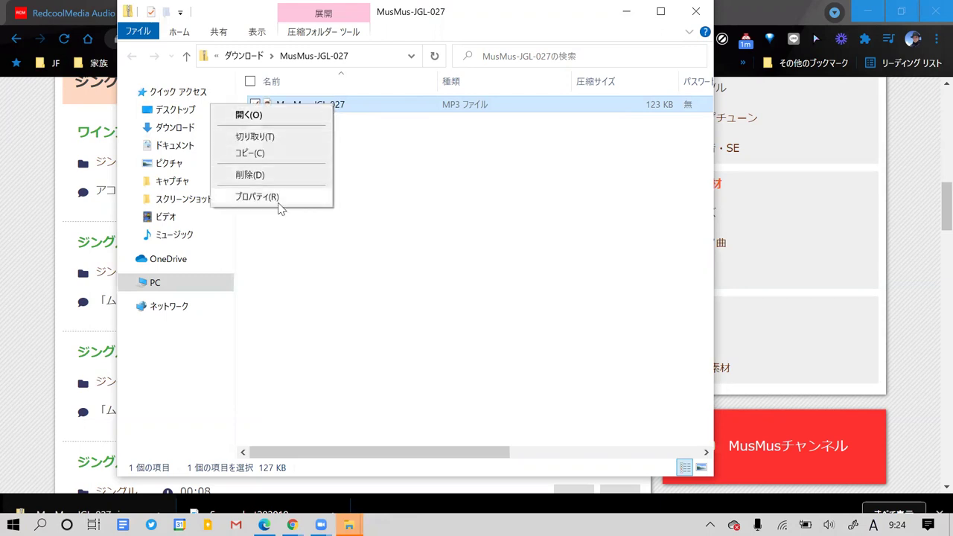
click(358, 108)
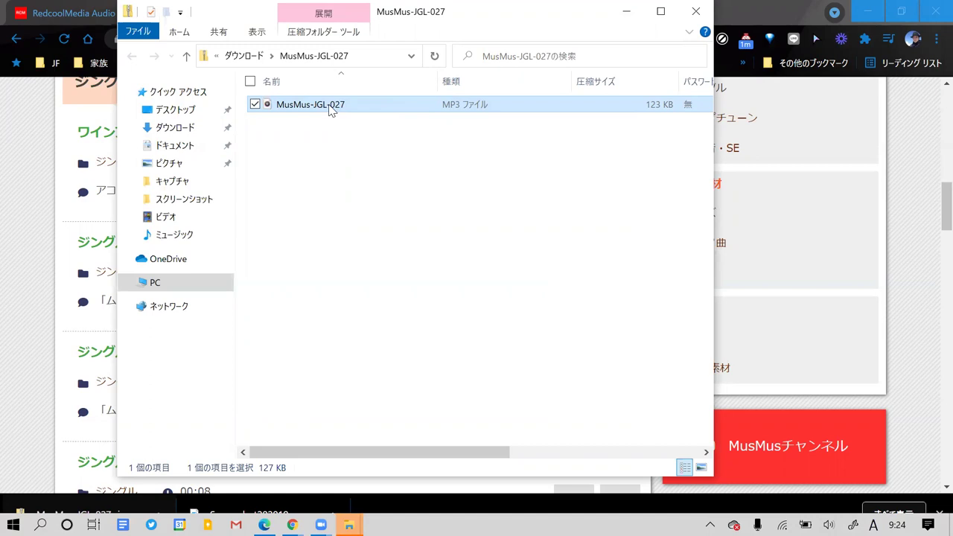
Copy the MusMus-JGL-027 MP3 file from the archive to the desktop folder and close the file window.
right_click(331, 110)
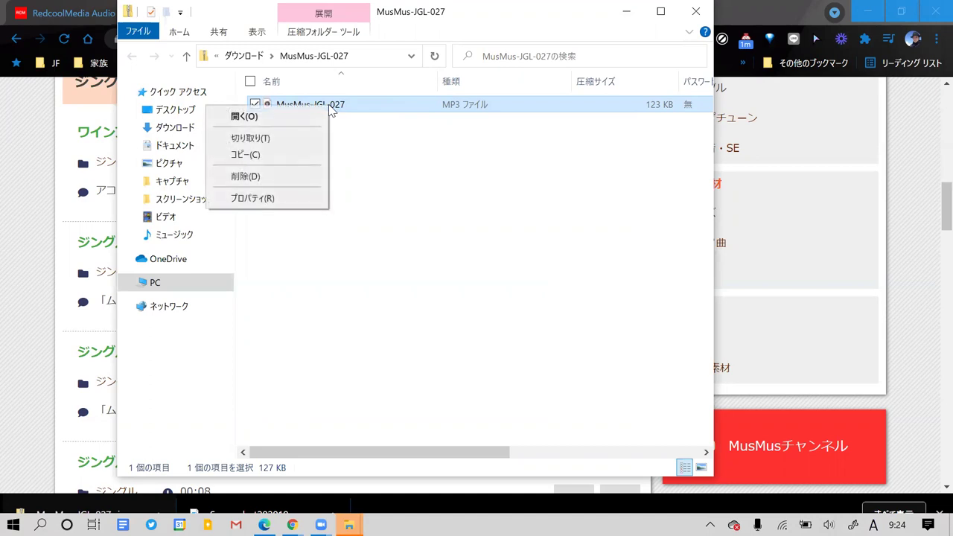
click(279, 156)
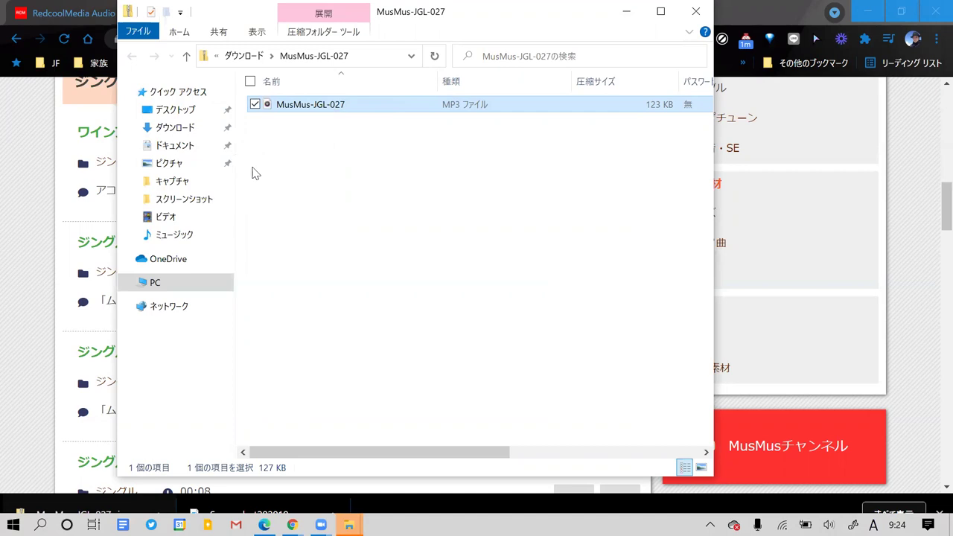
click(183, 118)
right_click(266, 189)
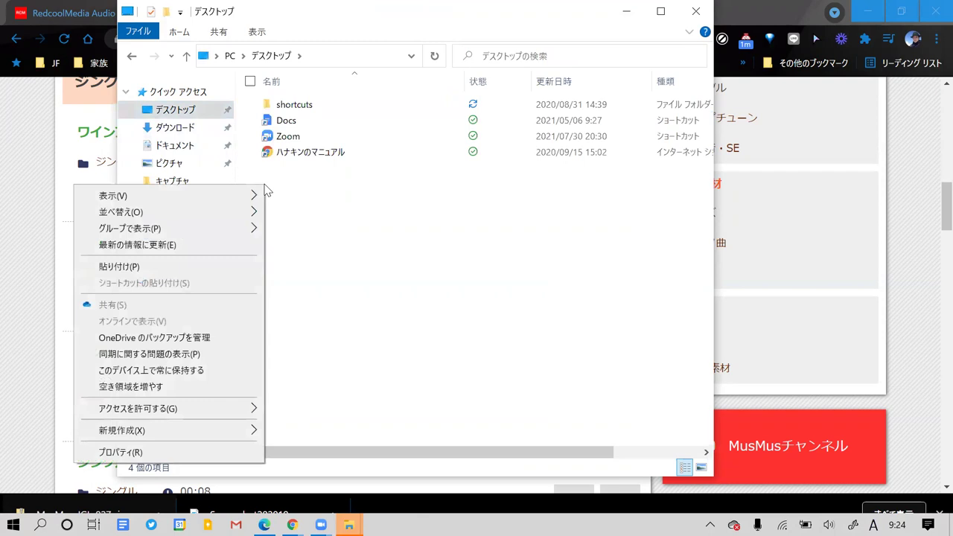
click(221, 267)
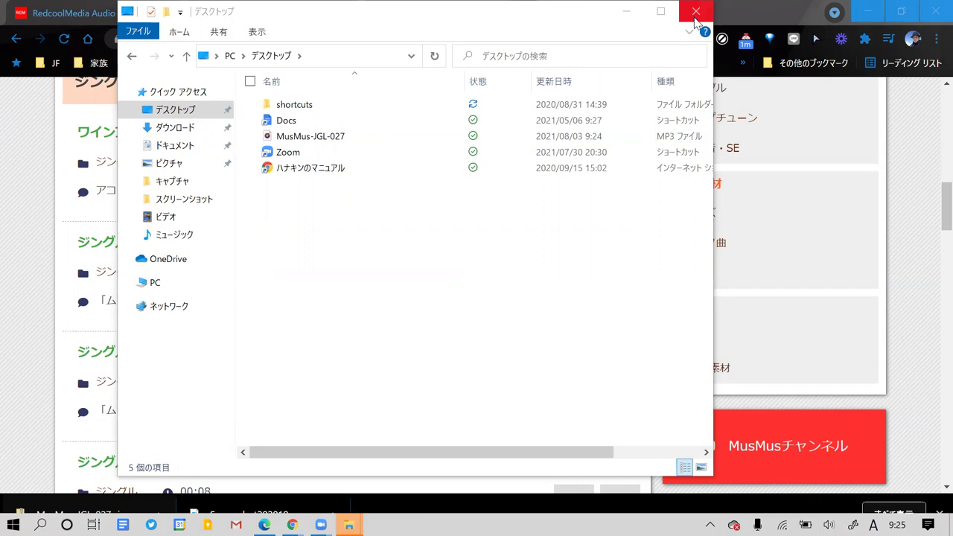
click(697, 12)
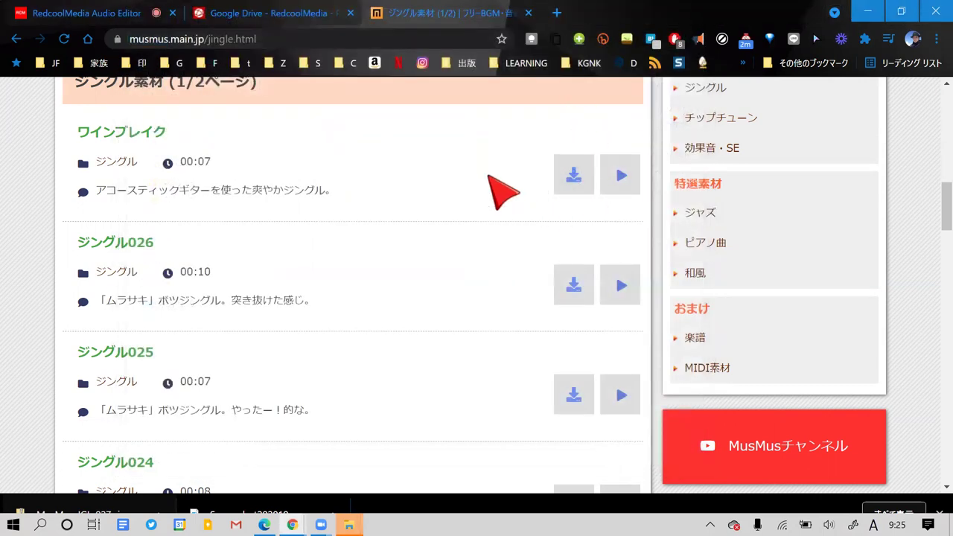
Return to the RedcoolMedia Audio Editor project and import MusMus-JGL-027.mp3 from the desktop as a new track.
click(122, 14)
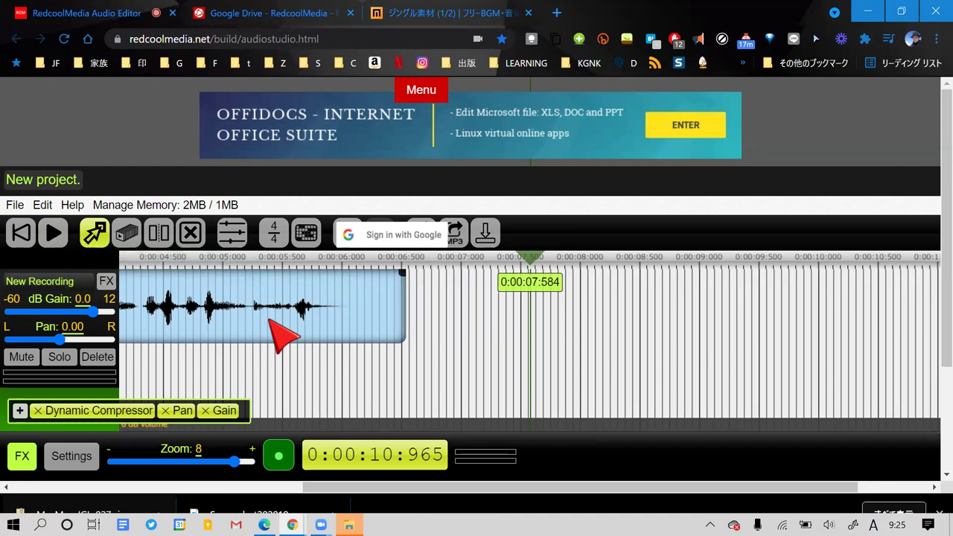
scroll(269, 321, down, 2)
scroll(269, 322, down, 1)
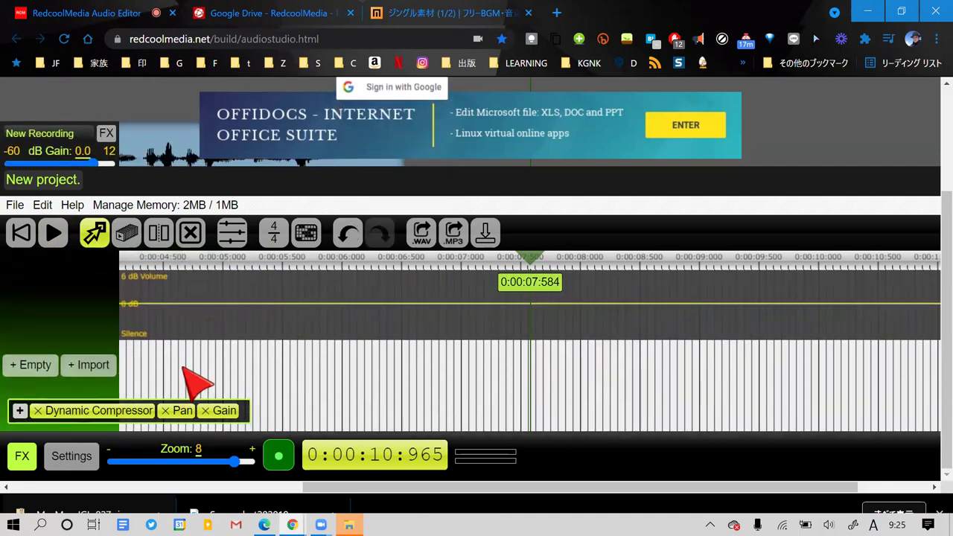
click(93, 365)
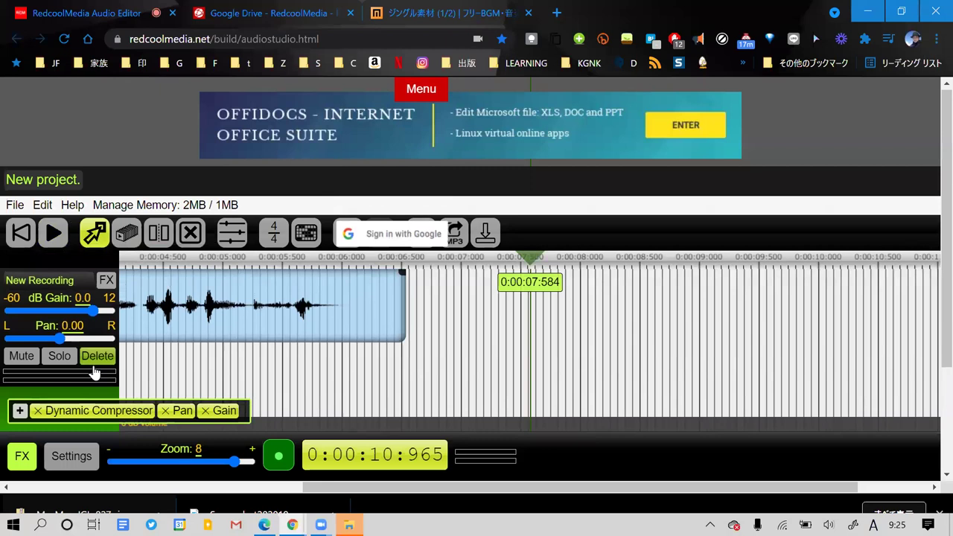
click(94, 360)
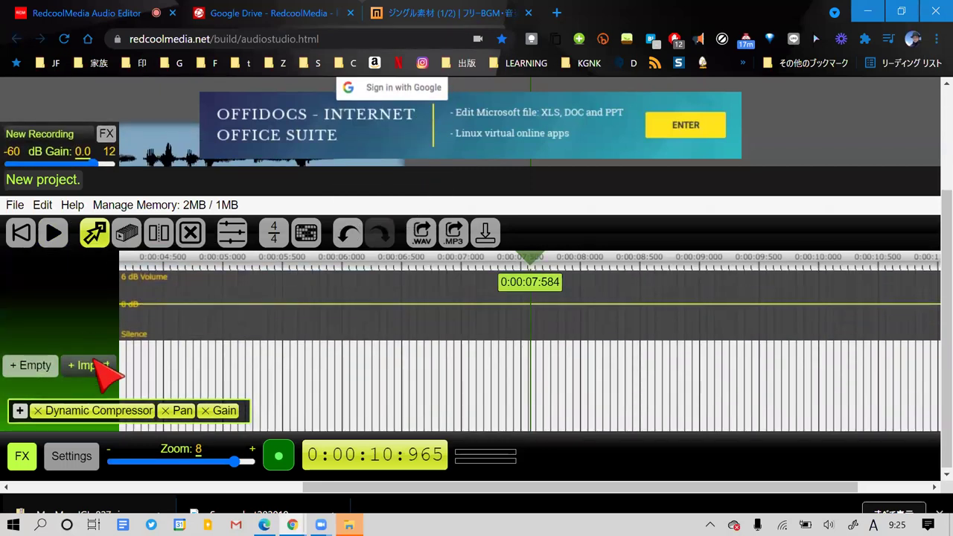
click(93, 365)
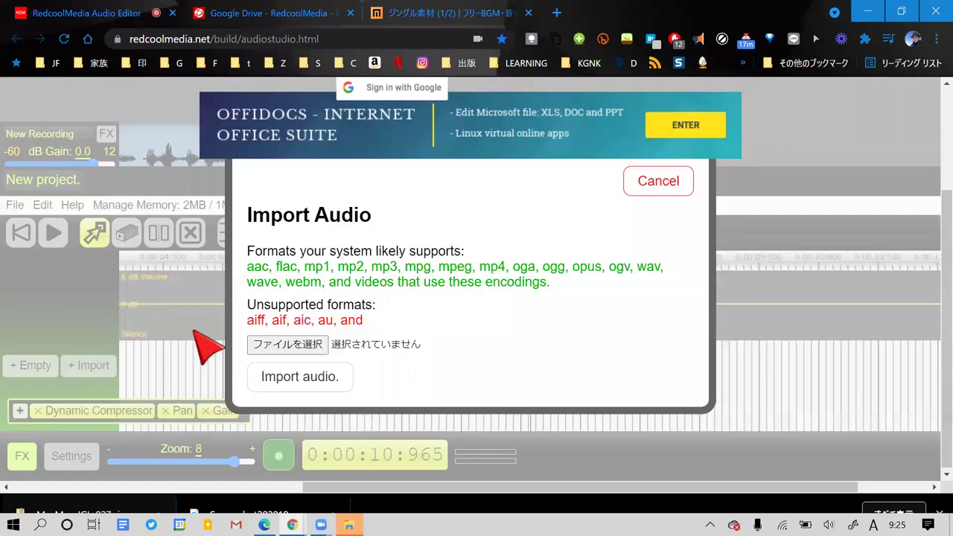
click(292, 345)
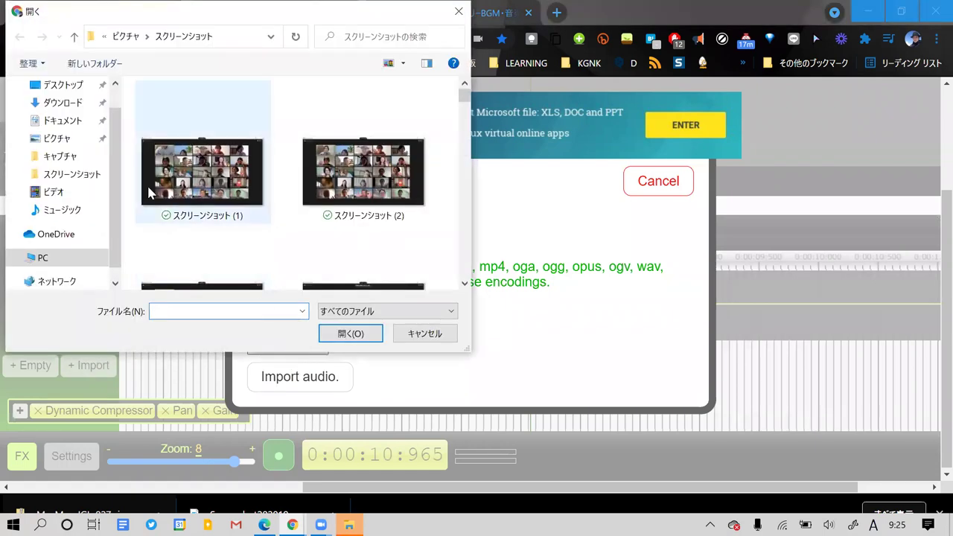
click(60, 84)
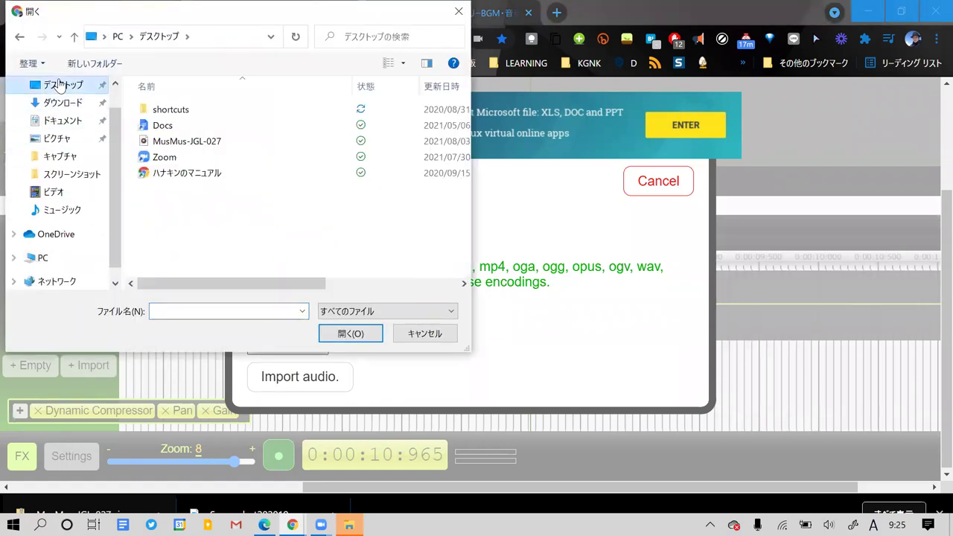
click(181, 143)
double_click(181, 142)
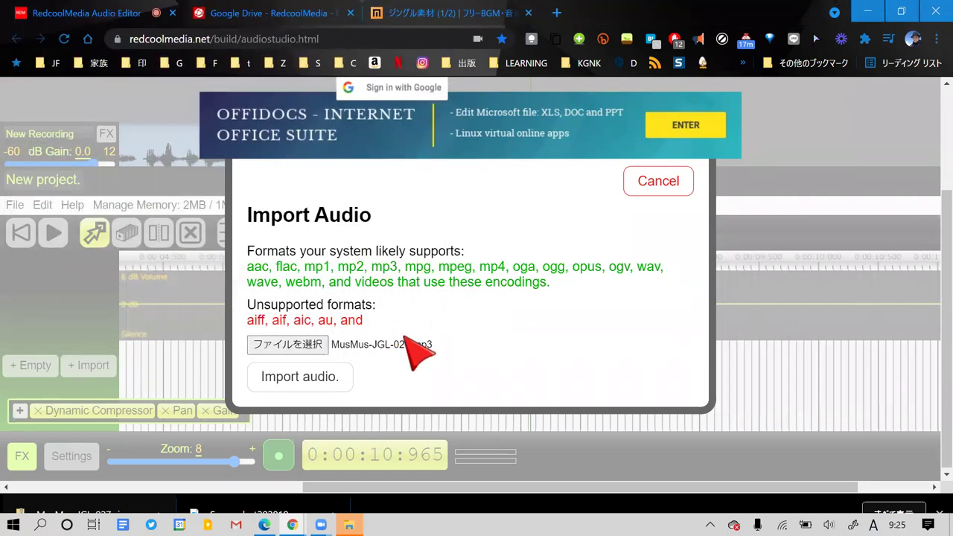
click(316, 379)
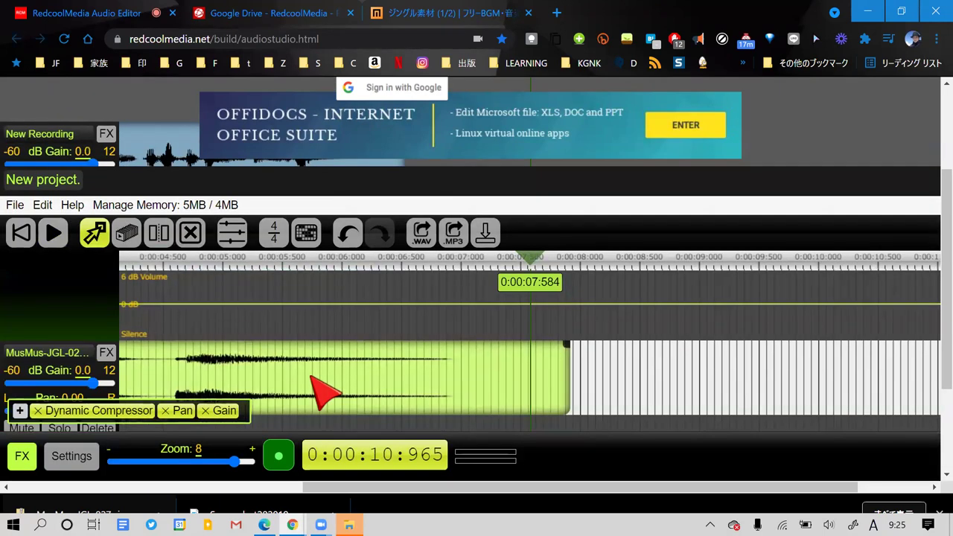
Show the editor in full-screen view and review the voice recording track together with the imported jingle track.
key(F11)
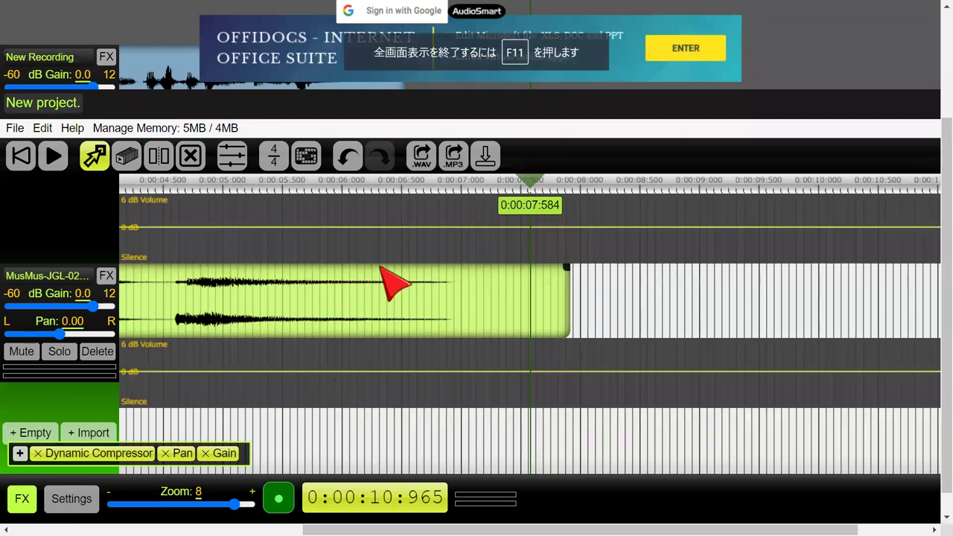
scroll(391, 280, up, 2)
scroll(395, 281, down, 2)
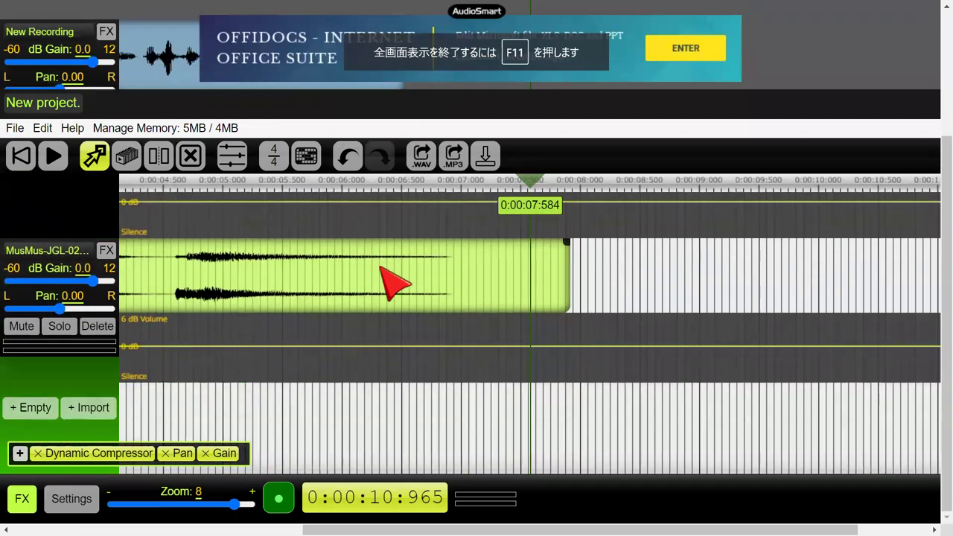
scroll(395, 282, up, 1)
scroll(395, 282, up, 2)
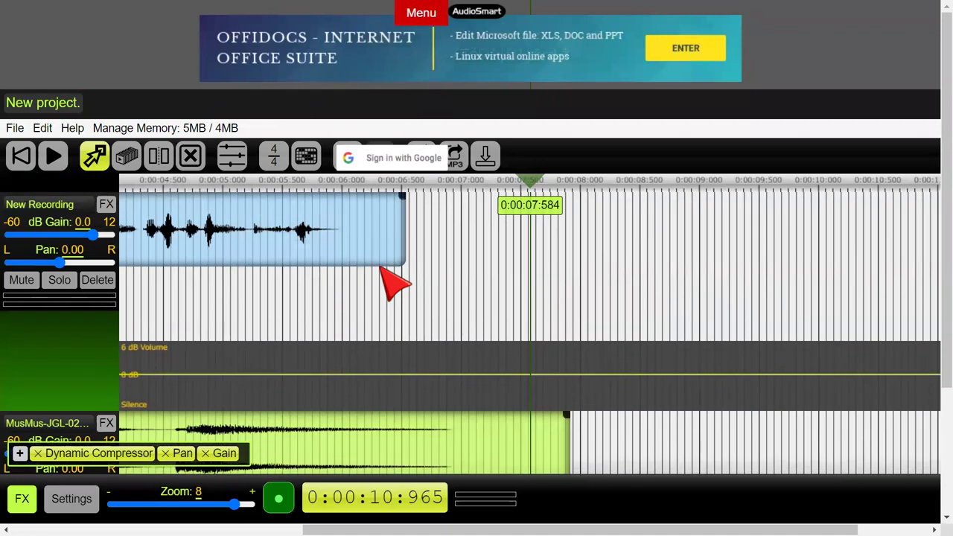
scroll(395, 281, down, 1)
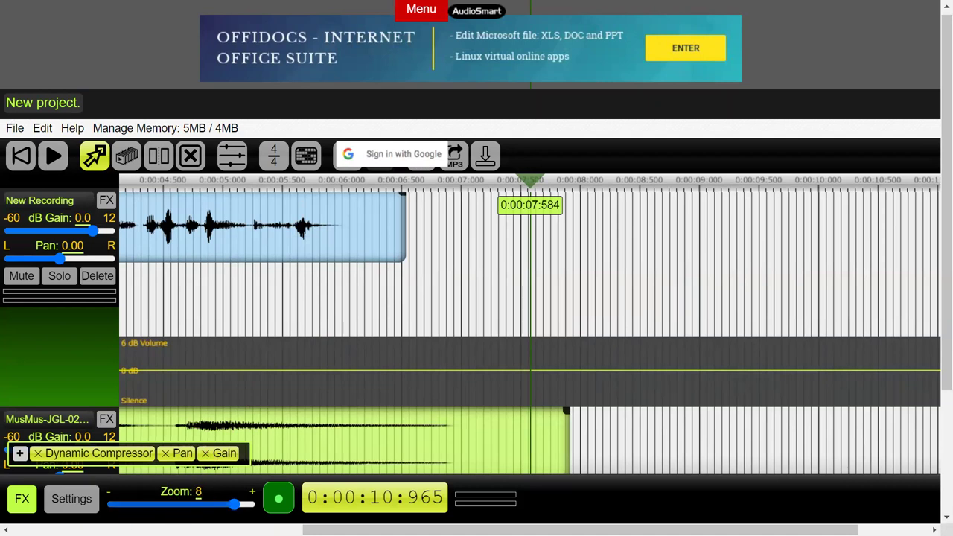
Spread the three voice clips out later on the timeline, starting at about 7.0 s, 12.1 s and 16.0 s.
click(21, 157)
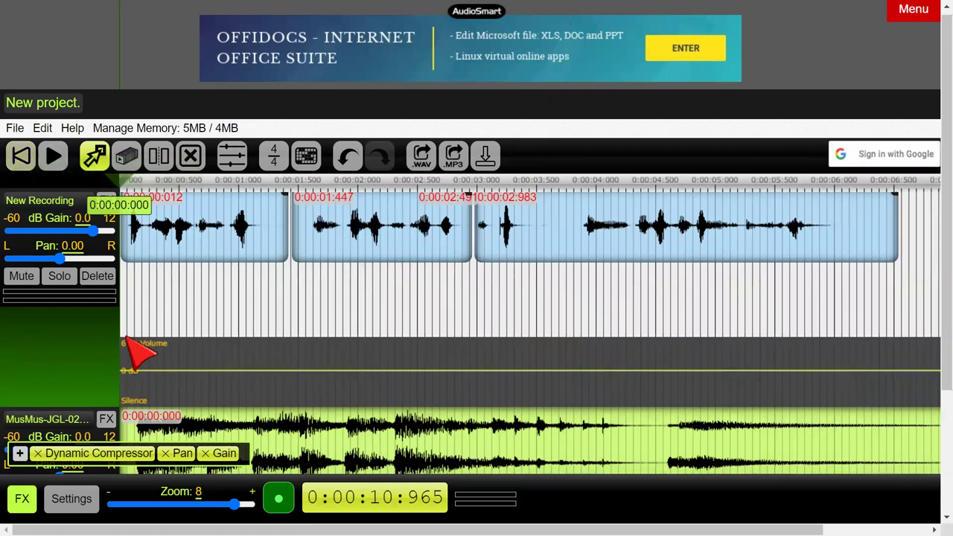
click(203, 506)
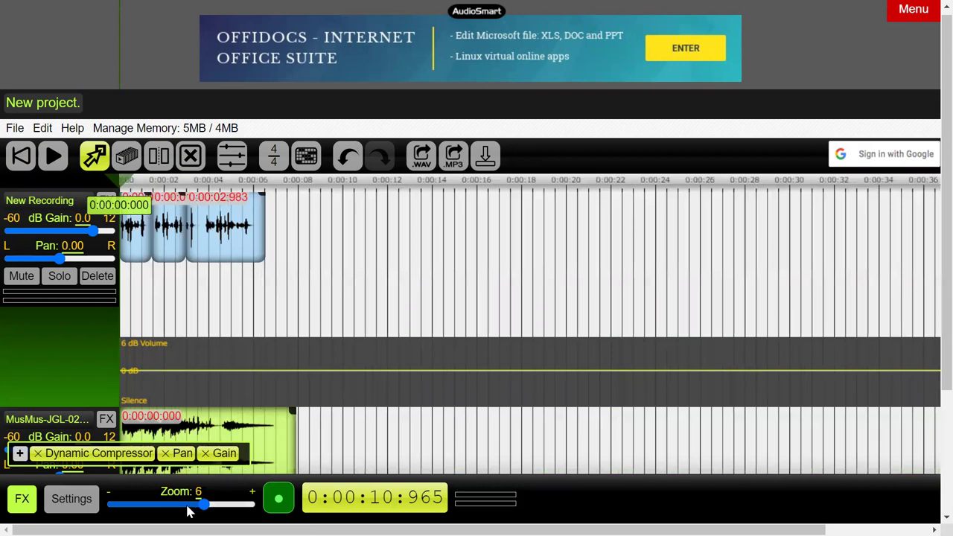
click(187, 506)
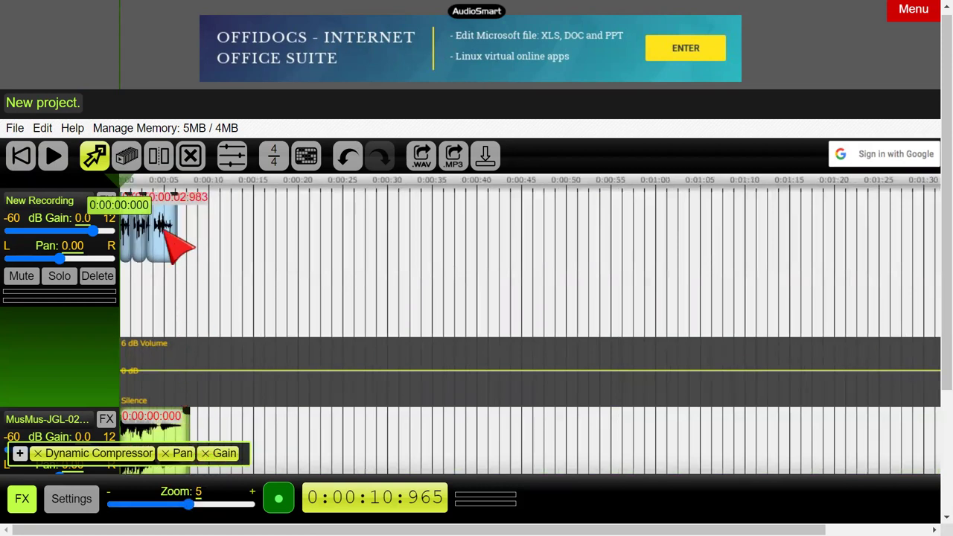
drag(164, 231, 287, 239)
drag(140, 230, 226, 231)
drag(125, 234, 187, 240)
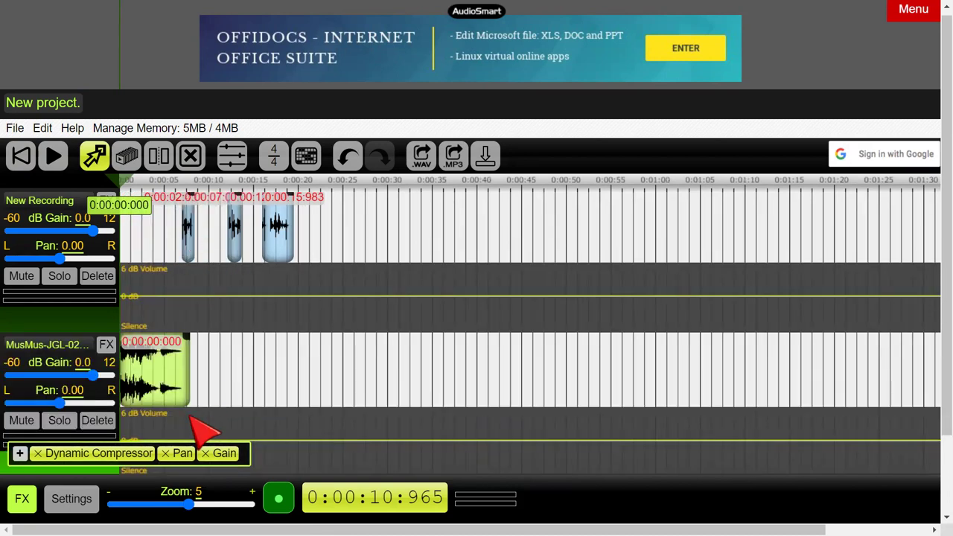
Close the gaps between the voice clips by moving the second to about 8.5 s and the third to about 10.1 s.
drag(195, 509, 203, 511)
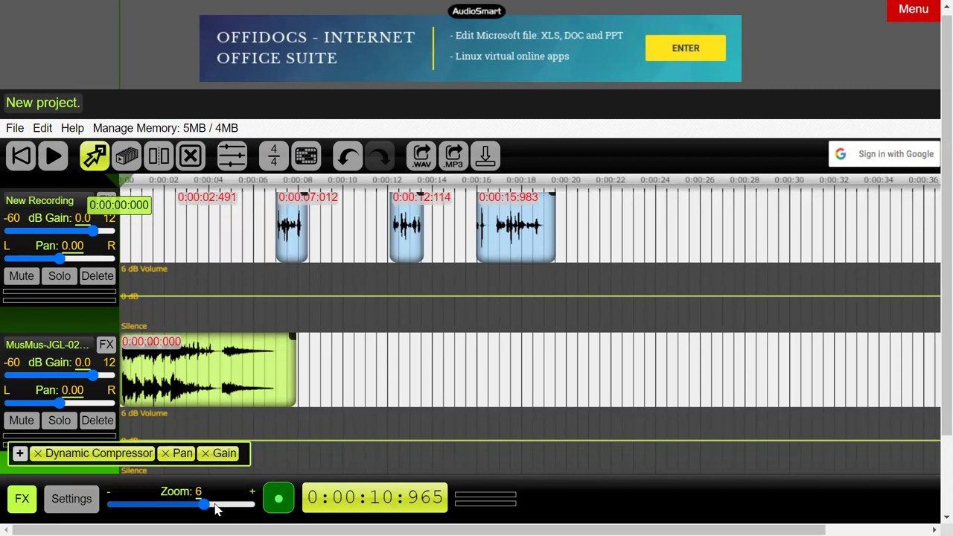
click(215, 509)
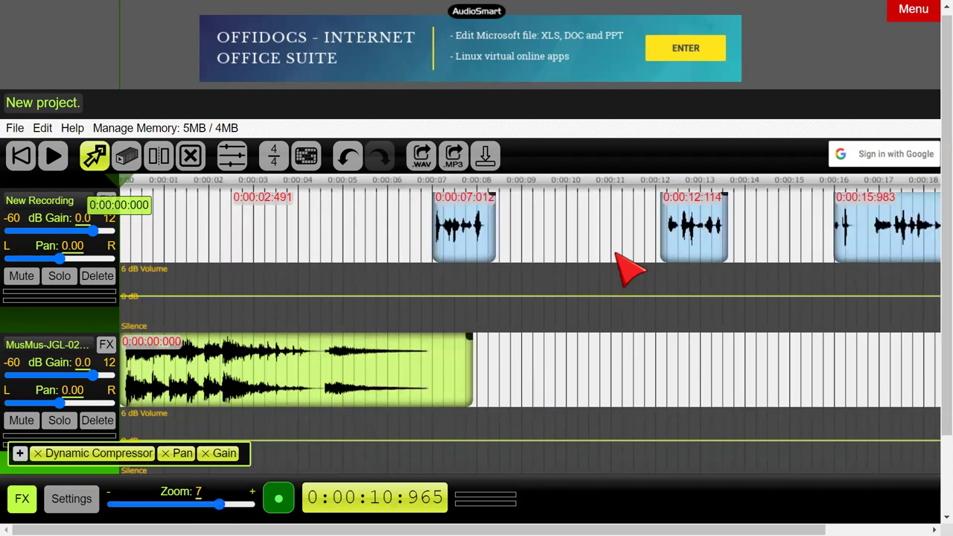
drag(678, 246, 514, 254)
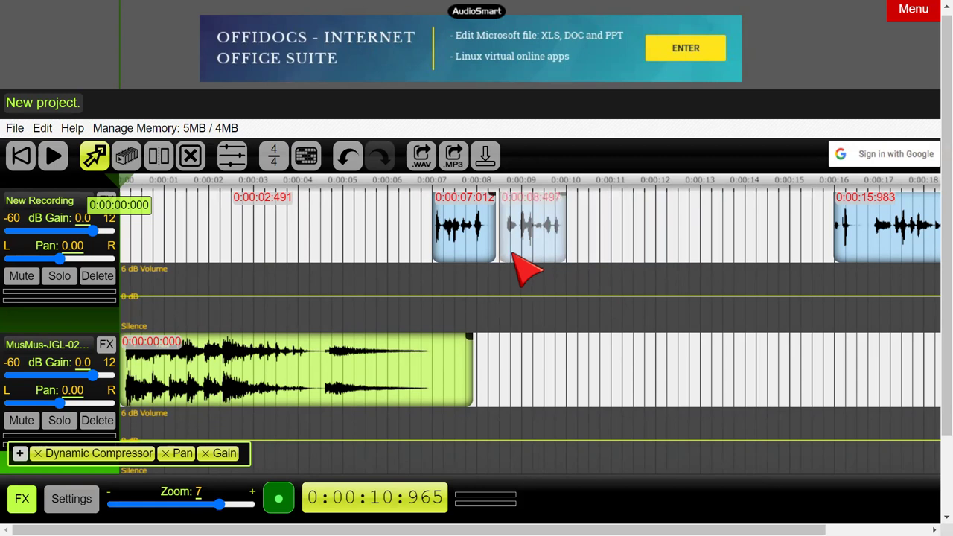
drag(514, 255, 517, 253)
drag(852, 237, 605, 276)
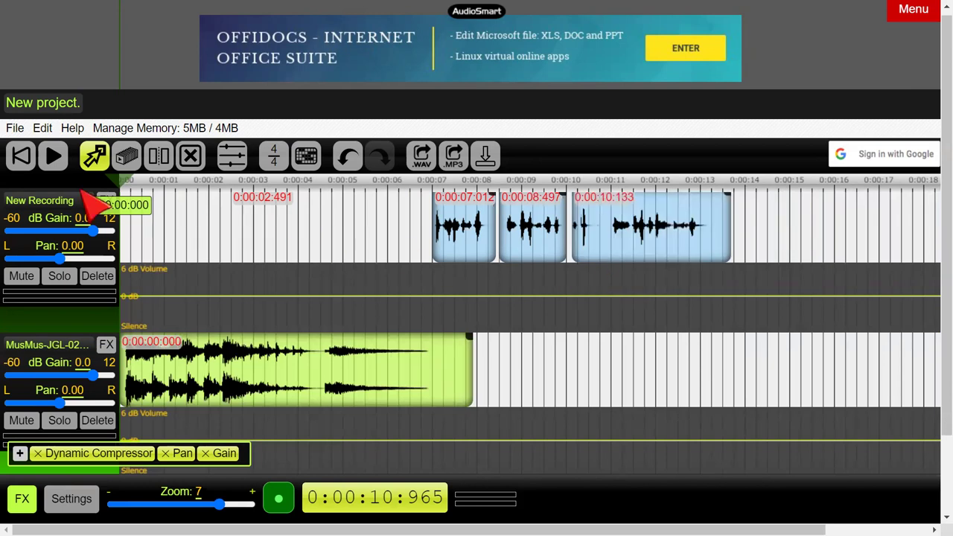
Play the mix past the last voice clip, pause it, and set the jingle track's gain to -15.0 dB.
click(53, 156)
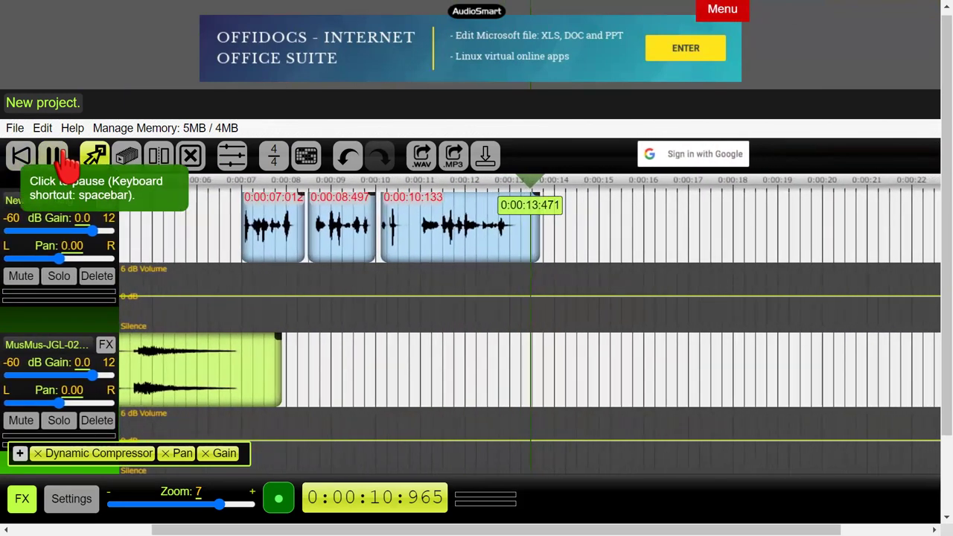
click(66, 158)
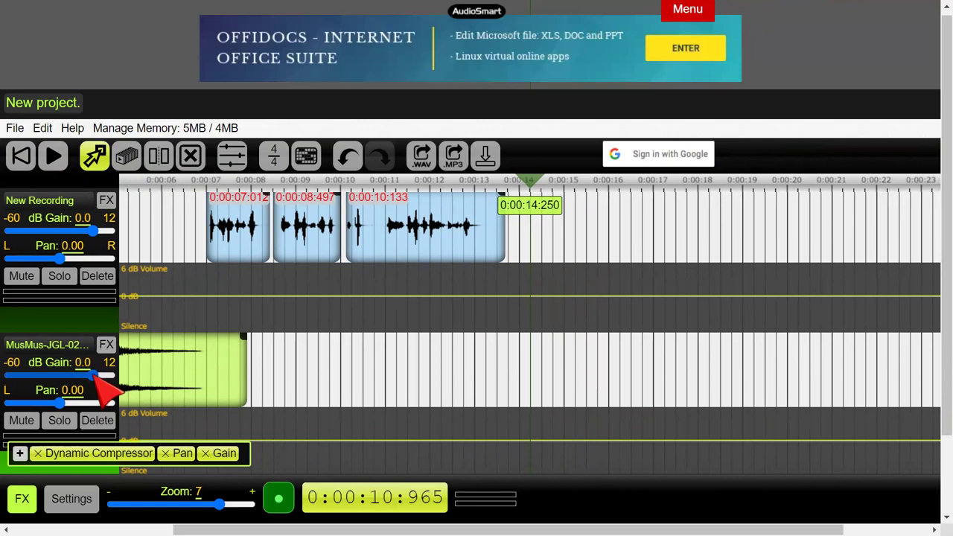
drag(96, 377, 76, 387)
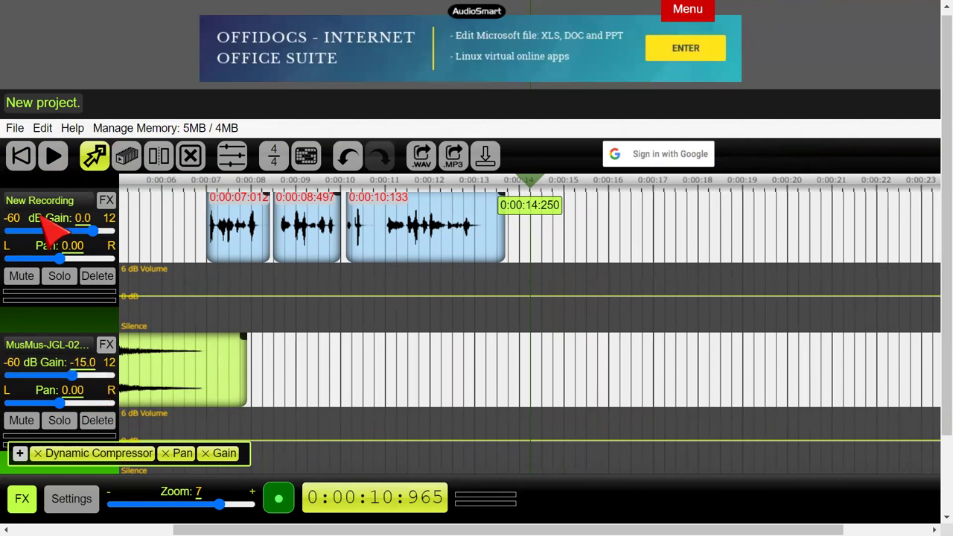
Listen to the mix from time 0 with the quieter jingle and pause after the last voice clip.
click(21, 156)
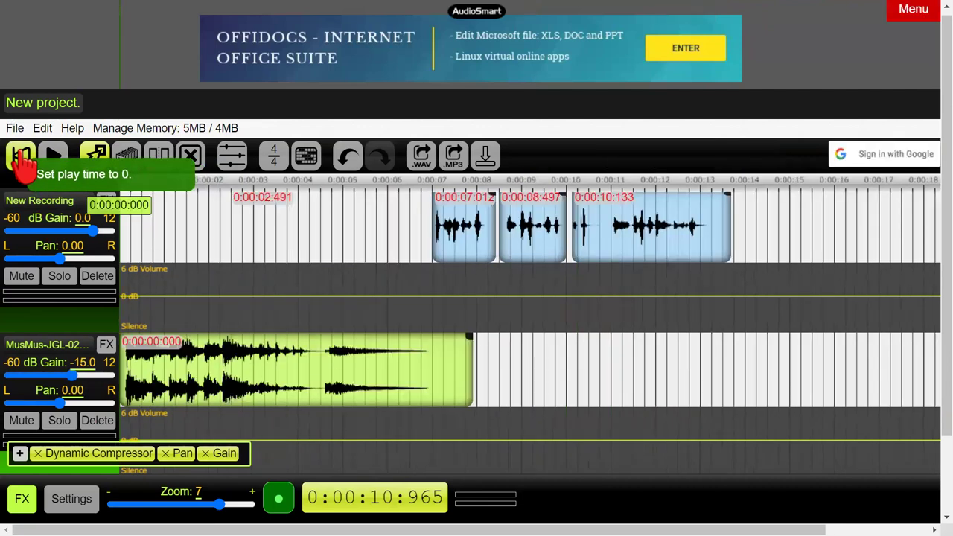
click(57, 162)
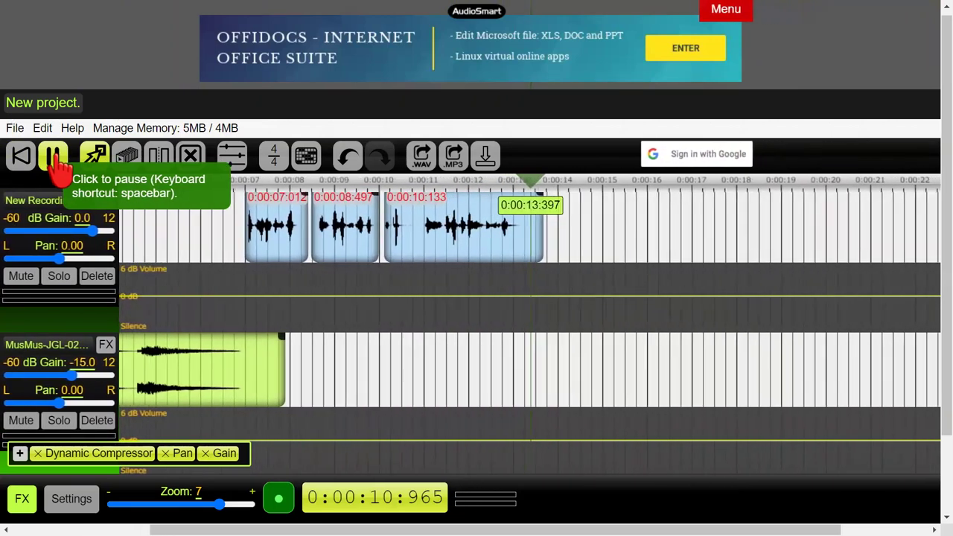
click(55, 160)
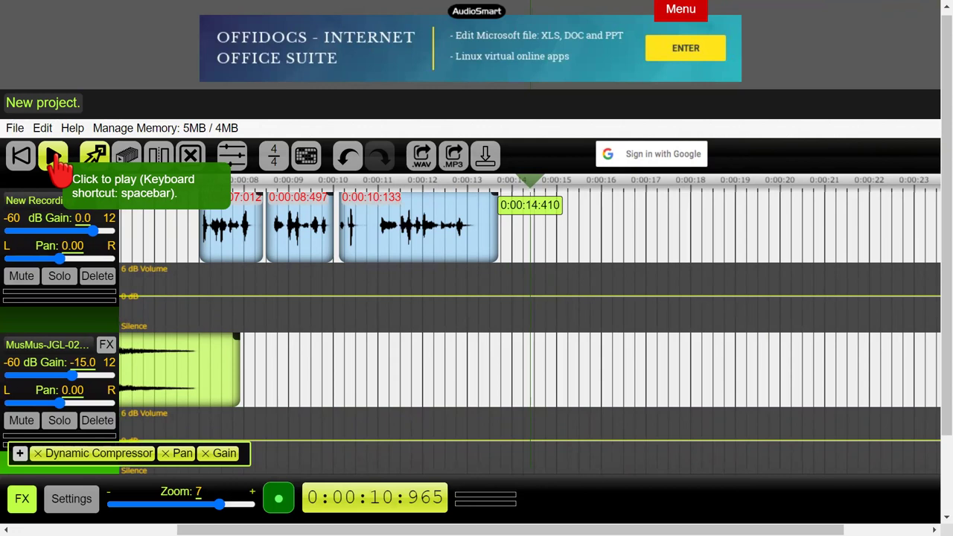
Export the project as MP3, download New project. .mp3, and check the file in the music player before closing the player.
click(454, 160)
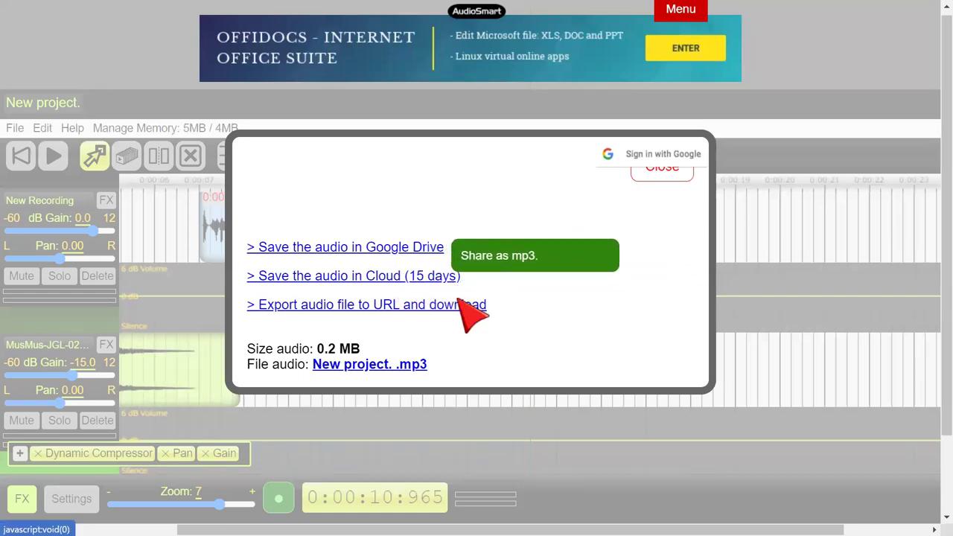
click(410, 365)
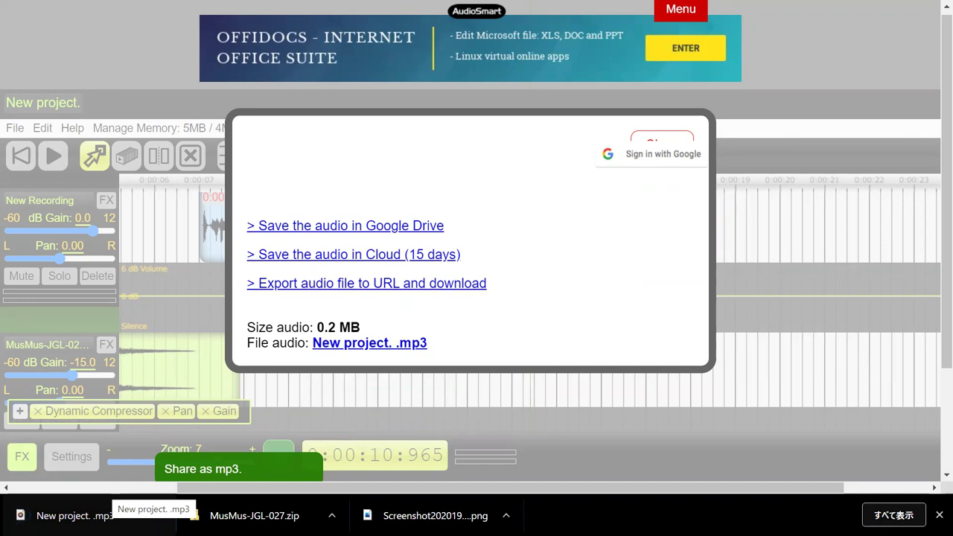
click(104, 512)
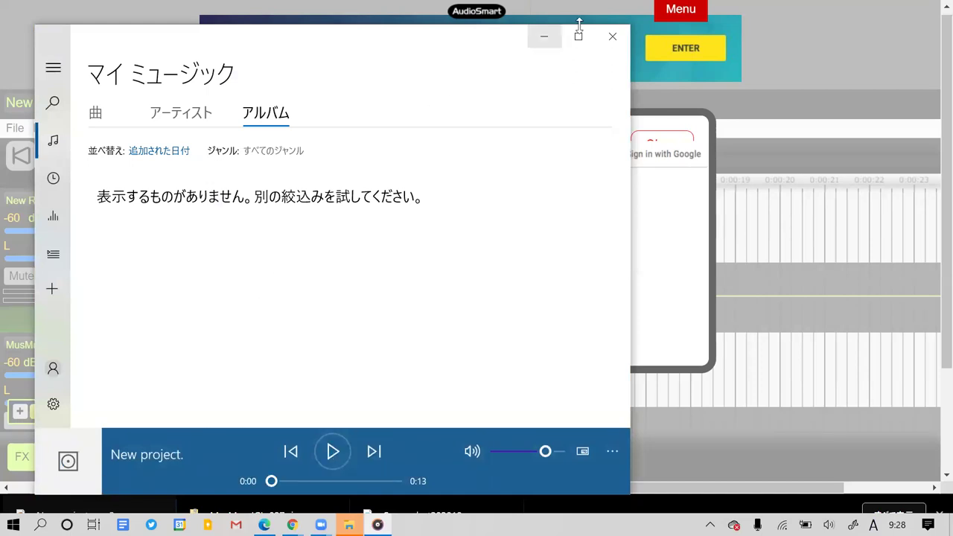
click(612, 36)
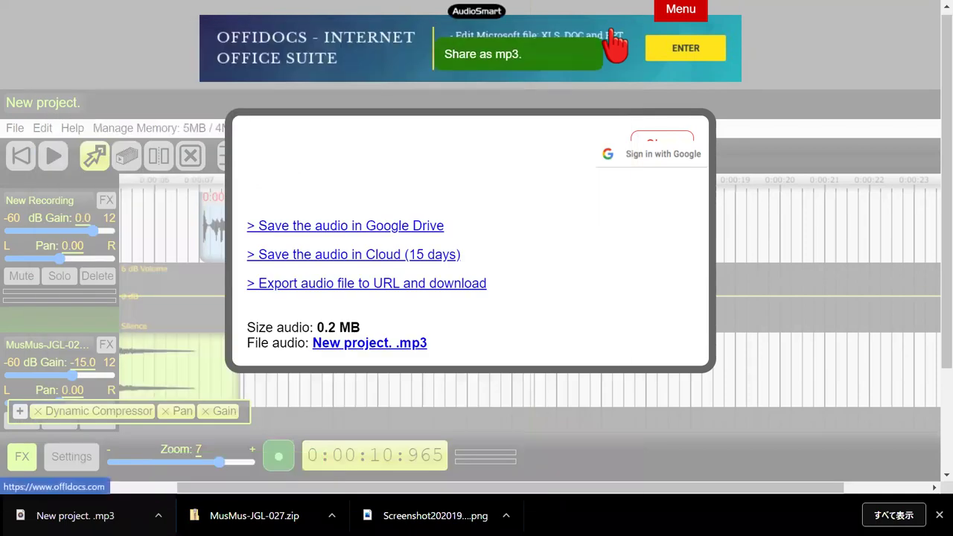